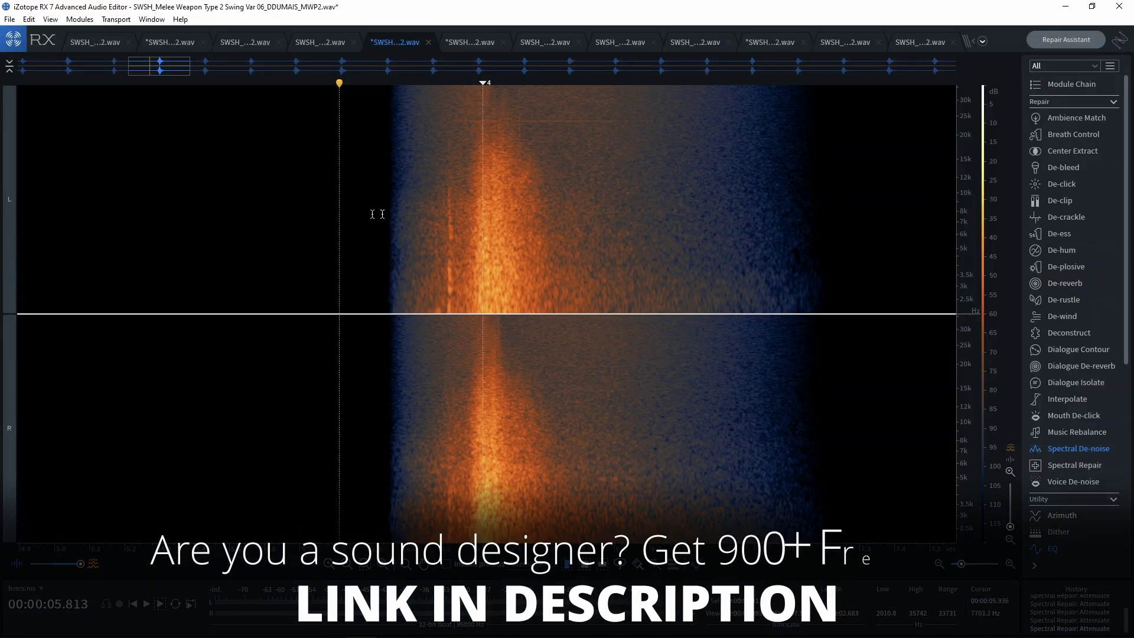
Select a time range covering the swing and play it back
{"action": "left_click_drag", "start_coordinate": [346, 213], "coordinate": [910, 262]}
{"action": "key", "text": "space"}
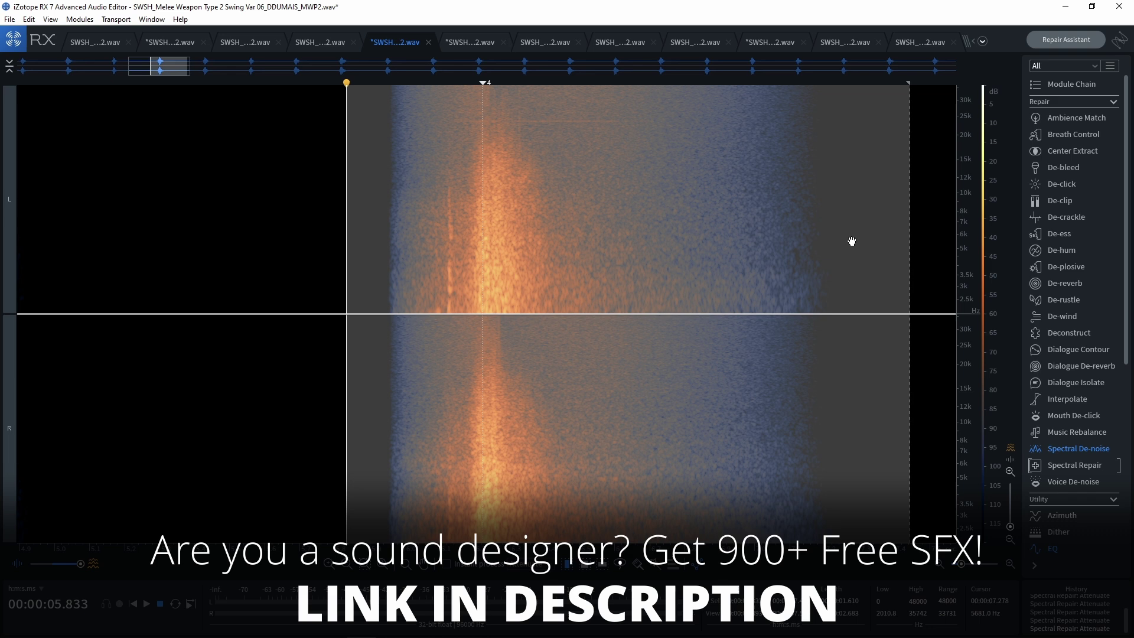
{"action": "key", "text": "space"}
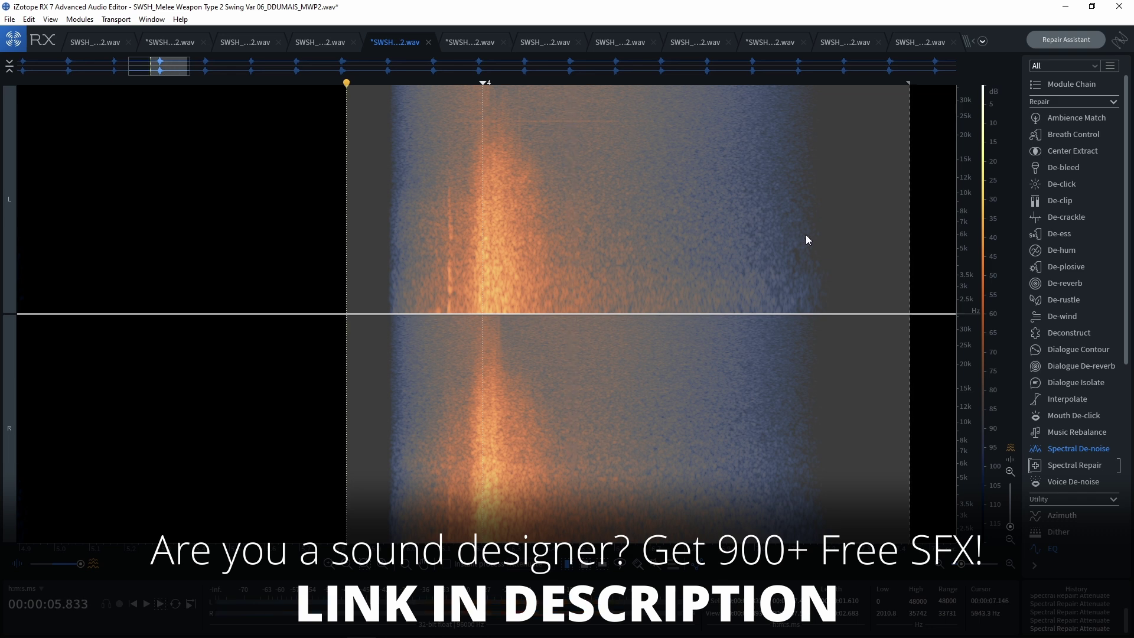
{"action": "left_click", "coordinate": [555, 136]}
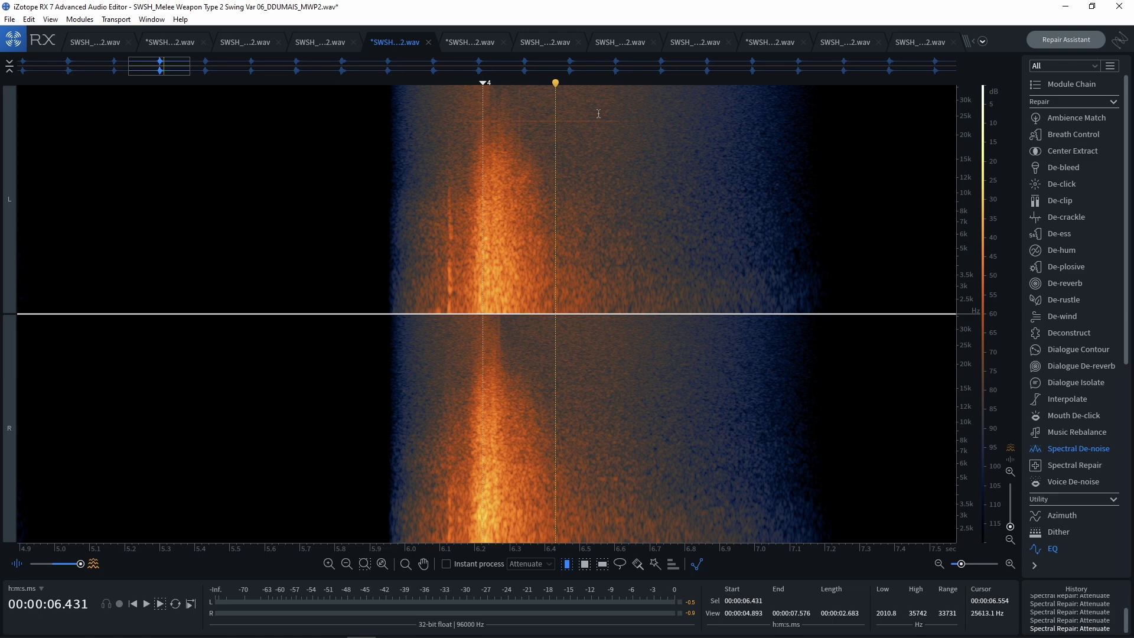
Locate the click near 6.1 s and play the 5.849–6.247 s stretch around it
{"action": "left_click", "coordinate": [435, 183]}
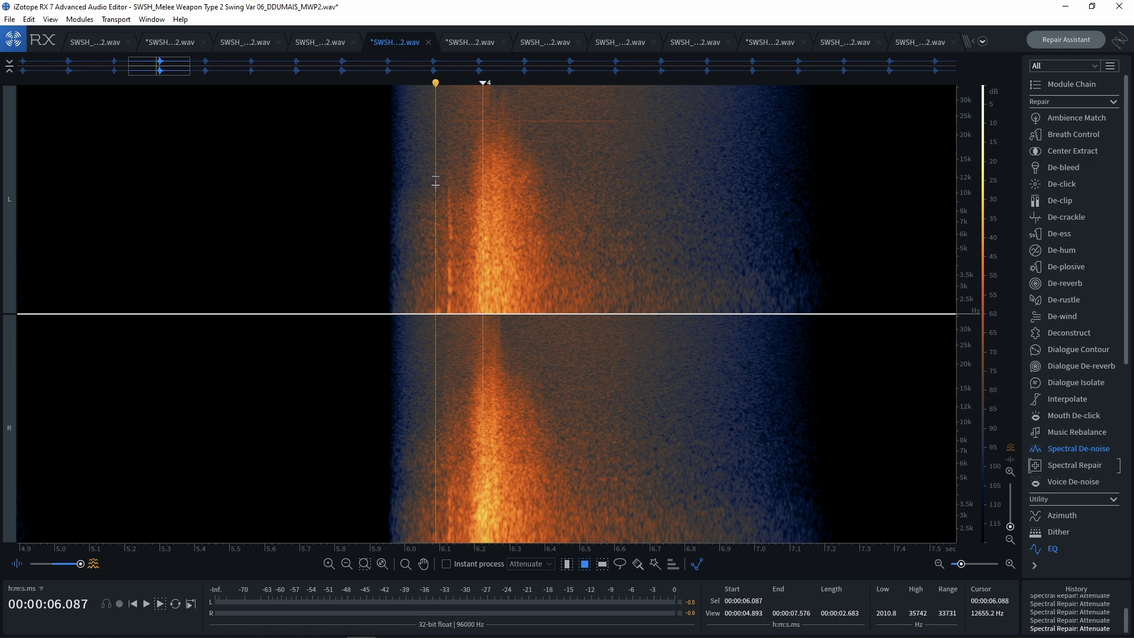
{"action": "mouse_move", "coordinate": [435, 173]}
{"action": "left_mouse_down"}
{"action": "mouse_move", "coordinate": [451, 325]}
{"action": "mouse_move", "coordinate": [461, 322]}
{"action": "left_mouse_up"}
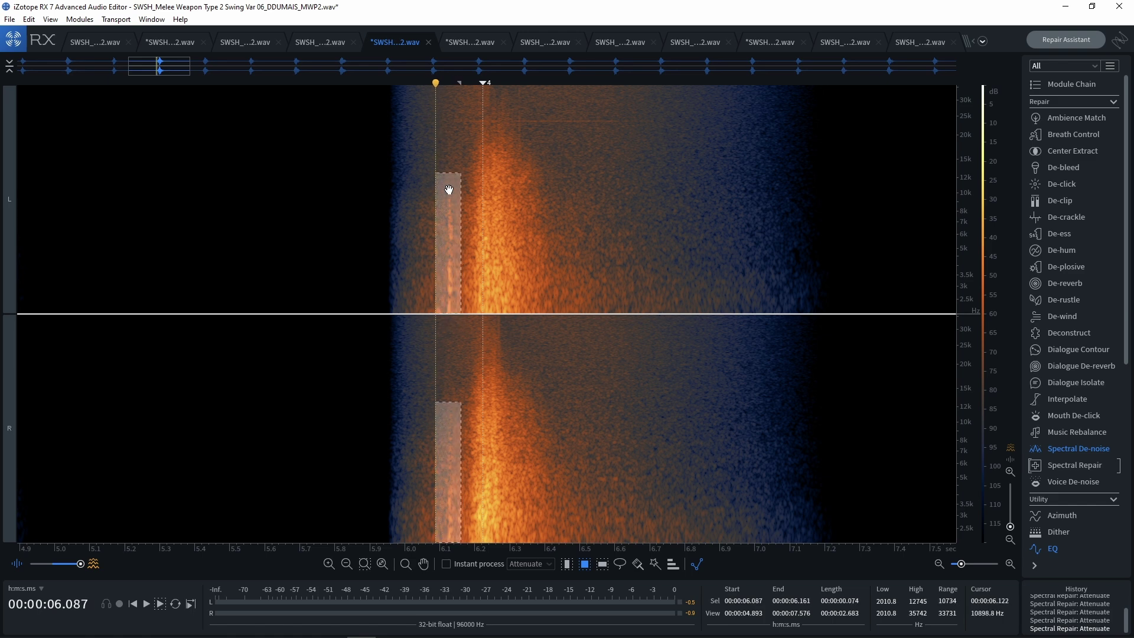
{"action": "left_click", "coordinate": [413, 177]}
{"action": "key", "text": "t"}
{"action": "left_click_drag", "start_coordinate": [352, 157], "coordinate": [490, 191]}
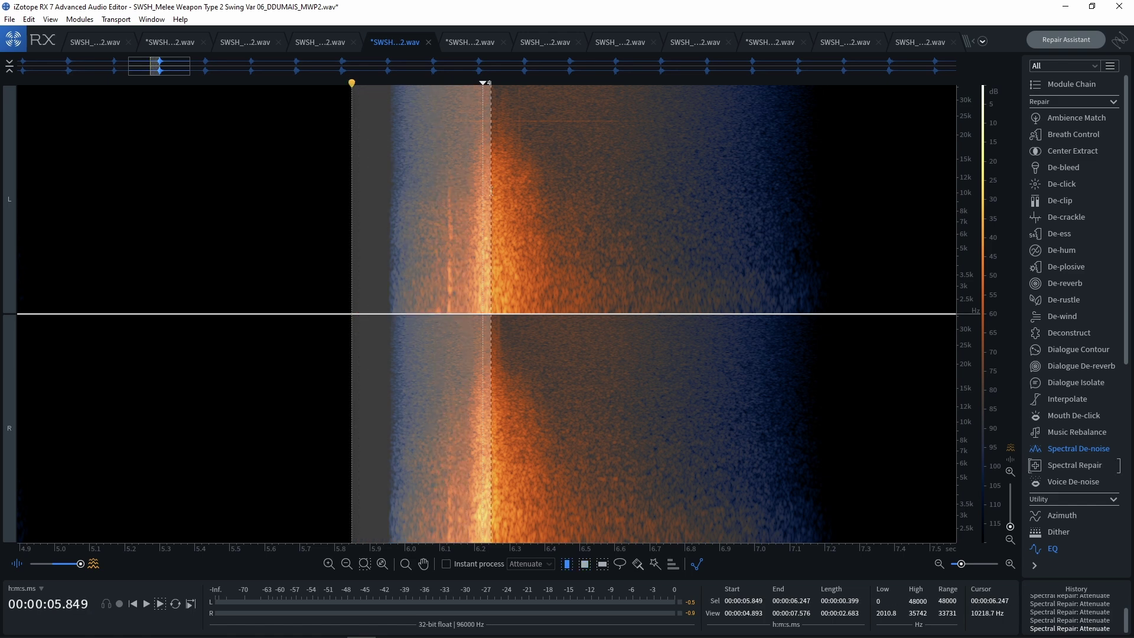
{"action": "key", "text": "space"}
{"action": "left_click", "coordinate": [437, 172]}
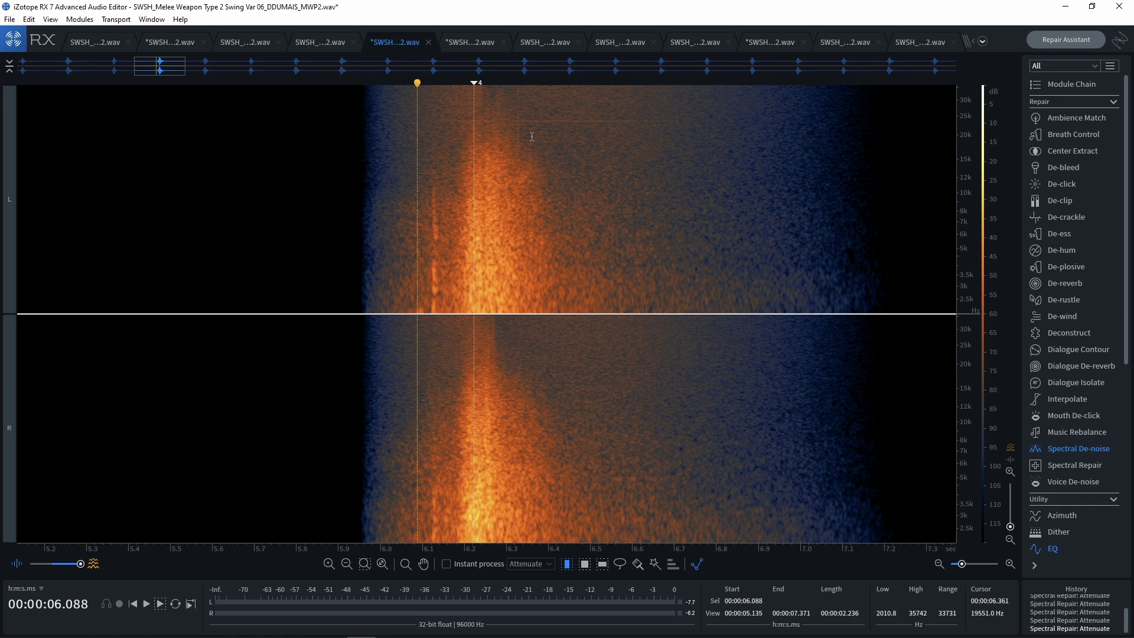
Inspect the faint high band around 21.7–26 kHz after the click with time-frequency boxes
{"action": "scroll", "coordinate": [429, 127], "scroll_direction": "up", "scroll_amount": 1}
{"action": "key", "text": "r"}
{"action": "left_click_drag", "start_coordinate": [440, 114], "coordinate": [674, 128]}
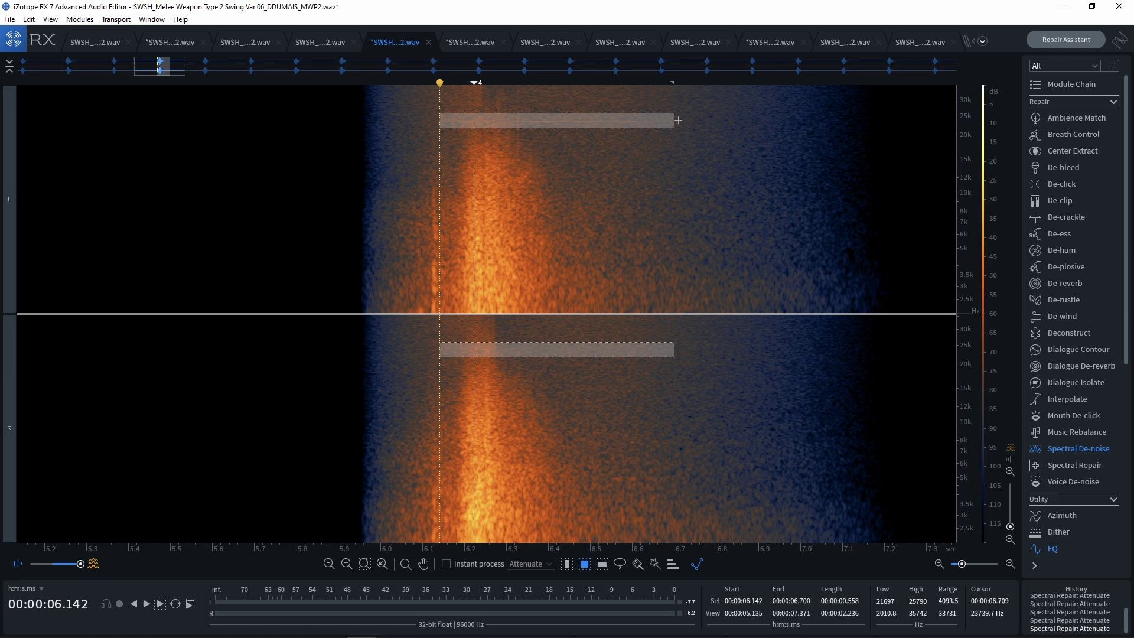
{"action": "left_click", "coordinate": [652, 144]}
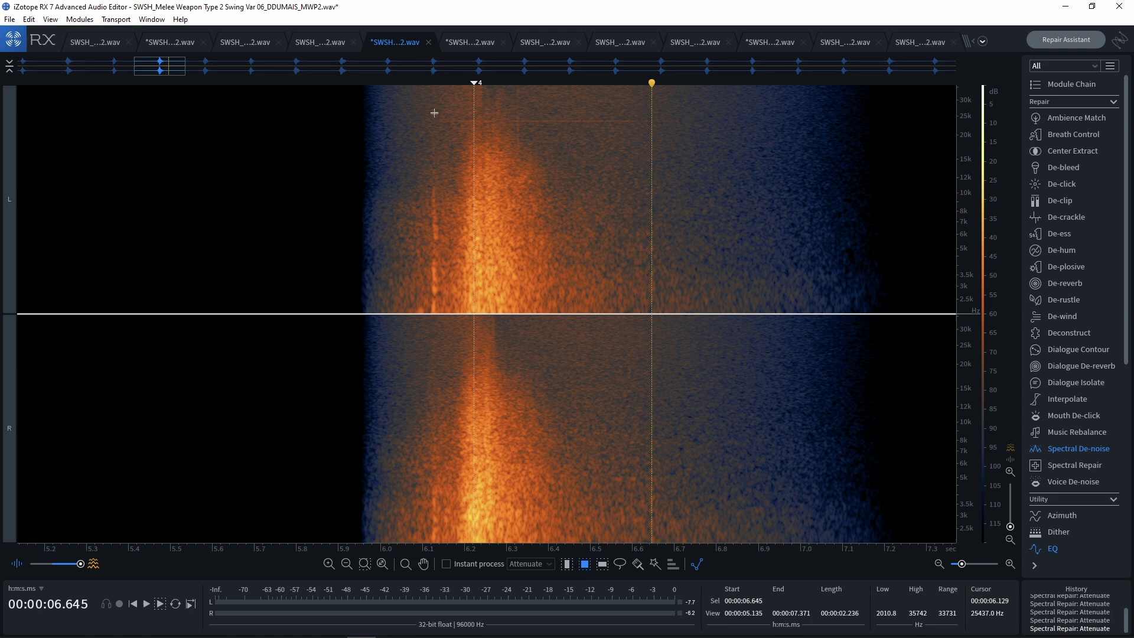
{"action": "left_click_drag", "start_coordinate": [436, 112], "coordinate": [714, 127]}
{"action": "left_click", "coordinate": [633, 163]}
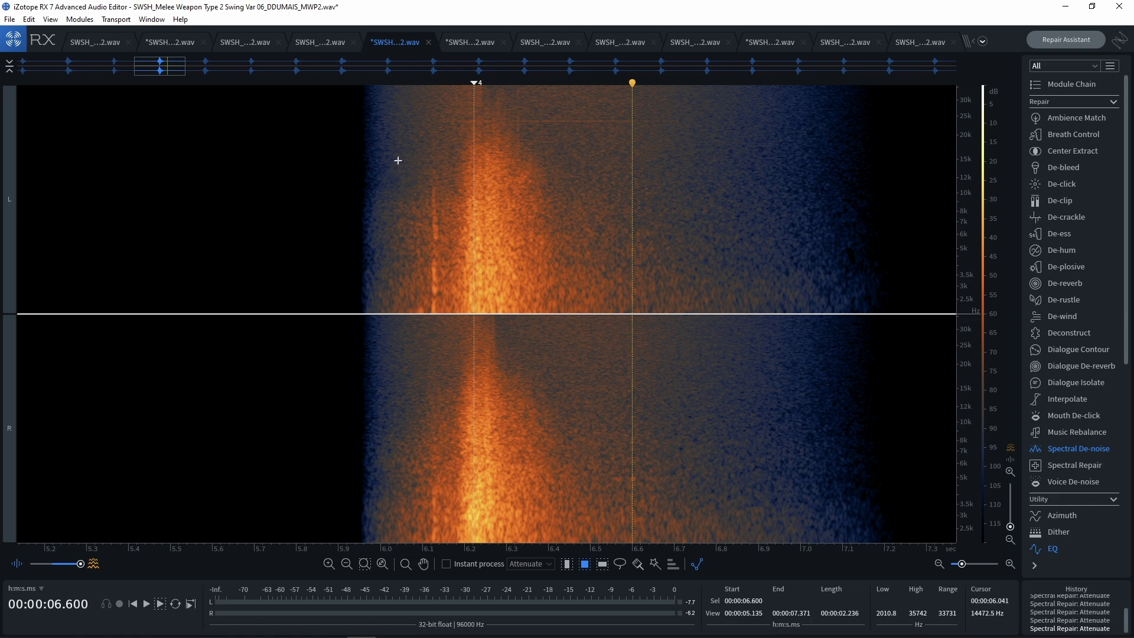
Draw the final box over the click from 6.076 to 6.176 s, roughly 2–13.5 kHz
{"action": "left_click", "coordinate": [409, 202]}
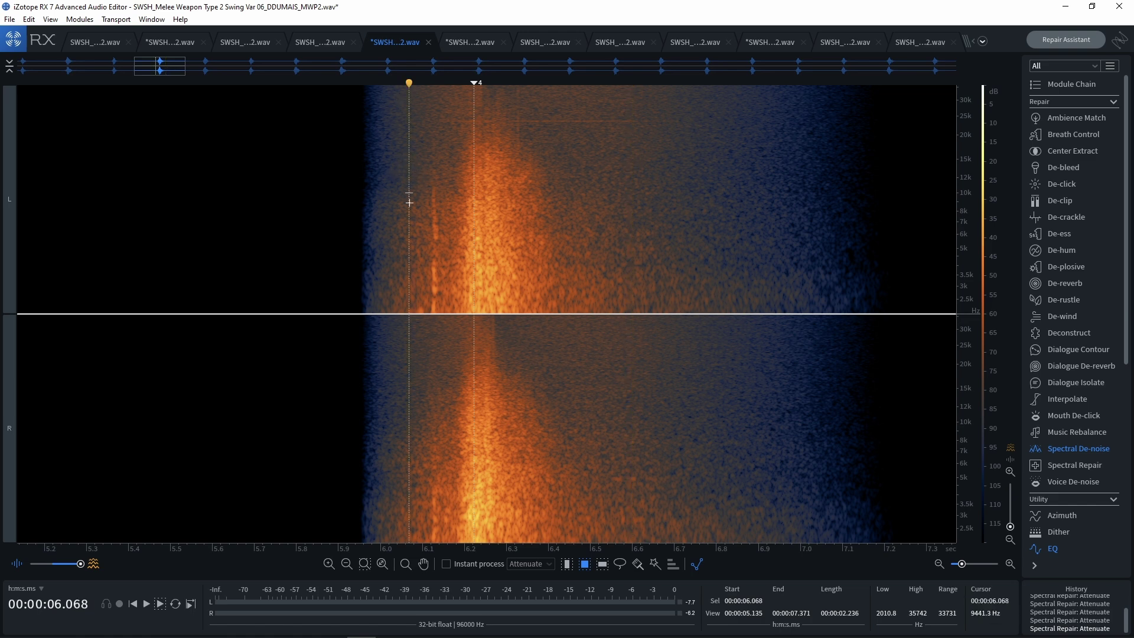
{"action": "left_click_drag", "start_coordinate": [409, 313], "coordinate": [455, 173]}
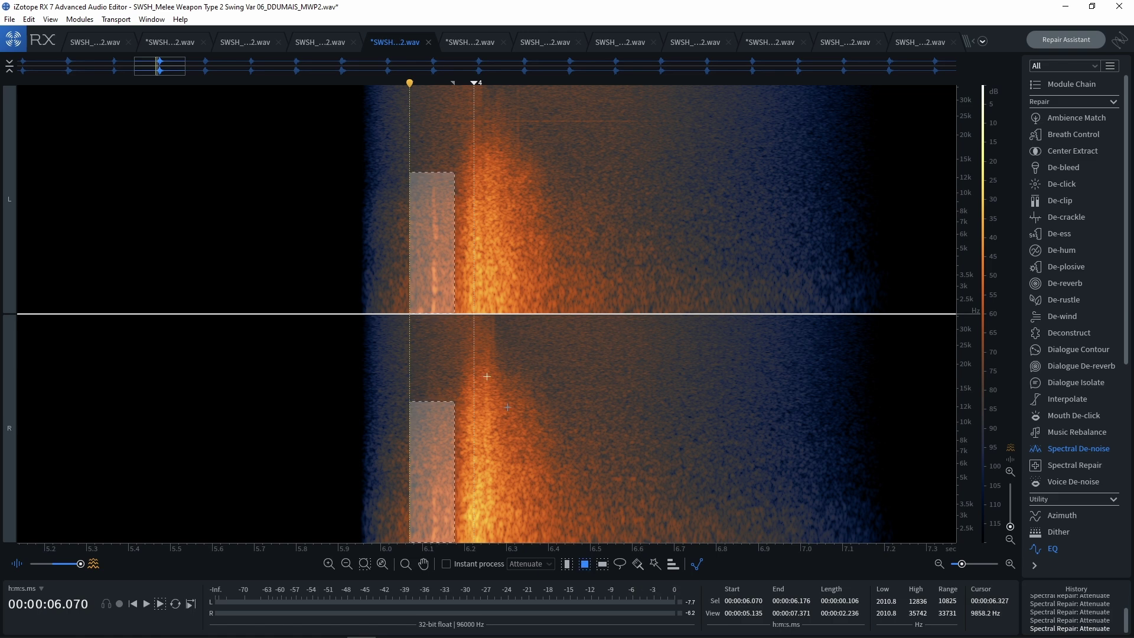
{"action": "left_click_drag", "start_coordinate": [408, 170], "coordinate": [460, 313]}
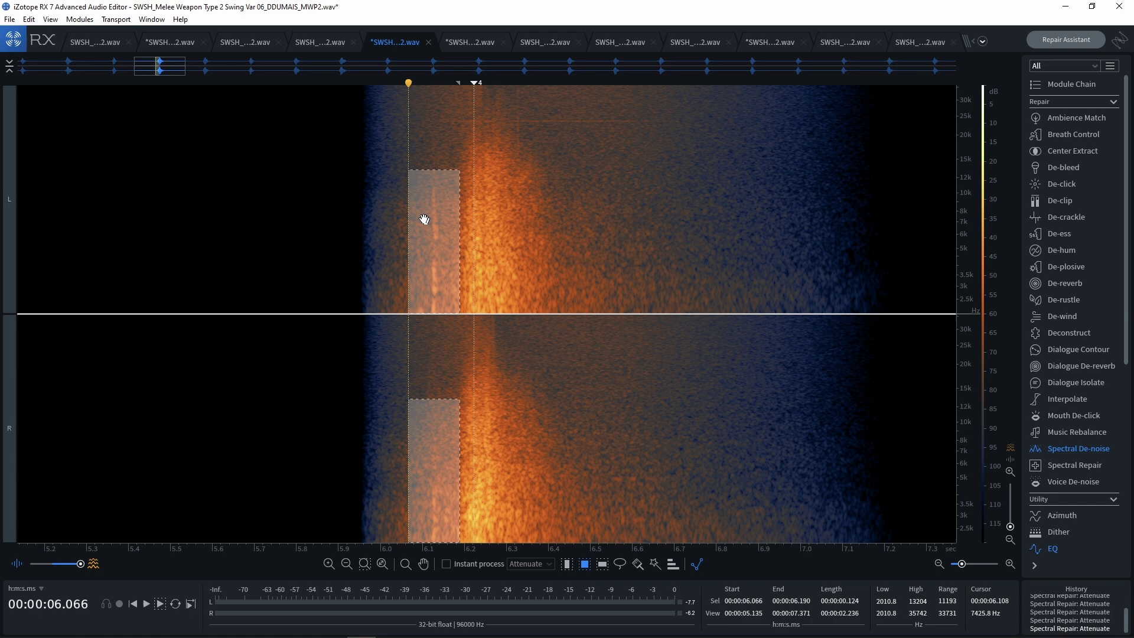
{"action": "left_click", "coordinate": [422, 160]}
{"action": "key", "text": "t"}
{"action": "left_click_drag", "start_coordinate": [421, 160], "coordinate": [445, 154]}
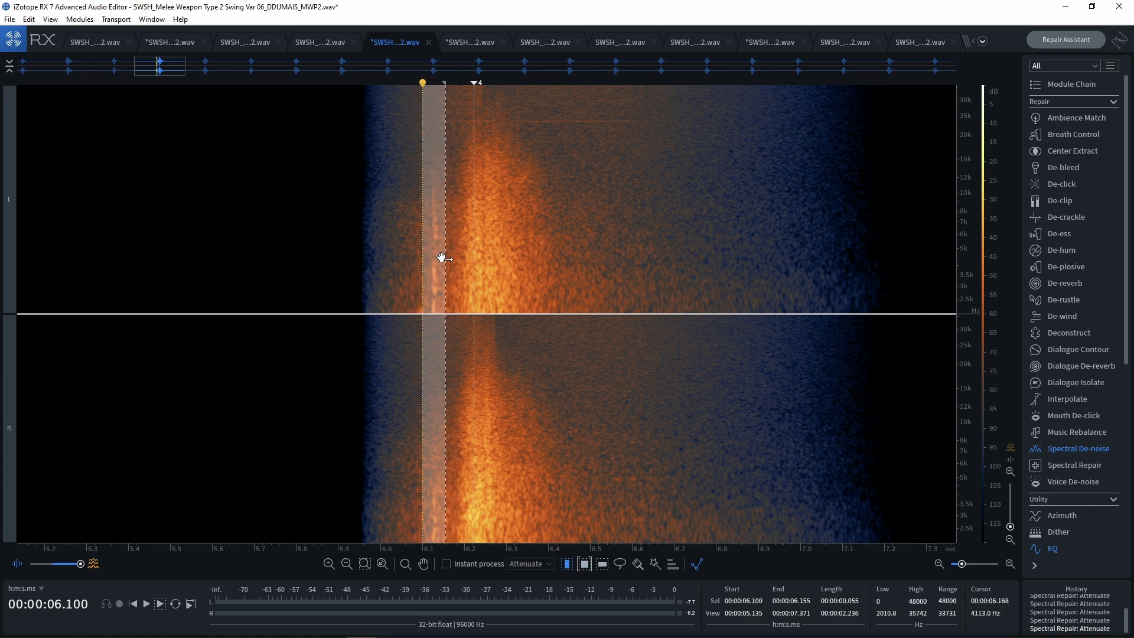
{"action": "left_click", "coordinate": [406, 176]}
{"action": "left_click_drag", "start_coordinate": [412, 169], "coordinate": [454, 325]}
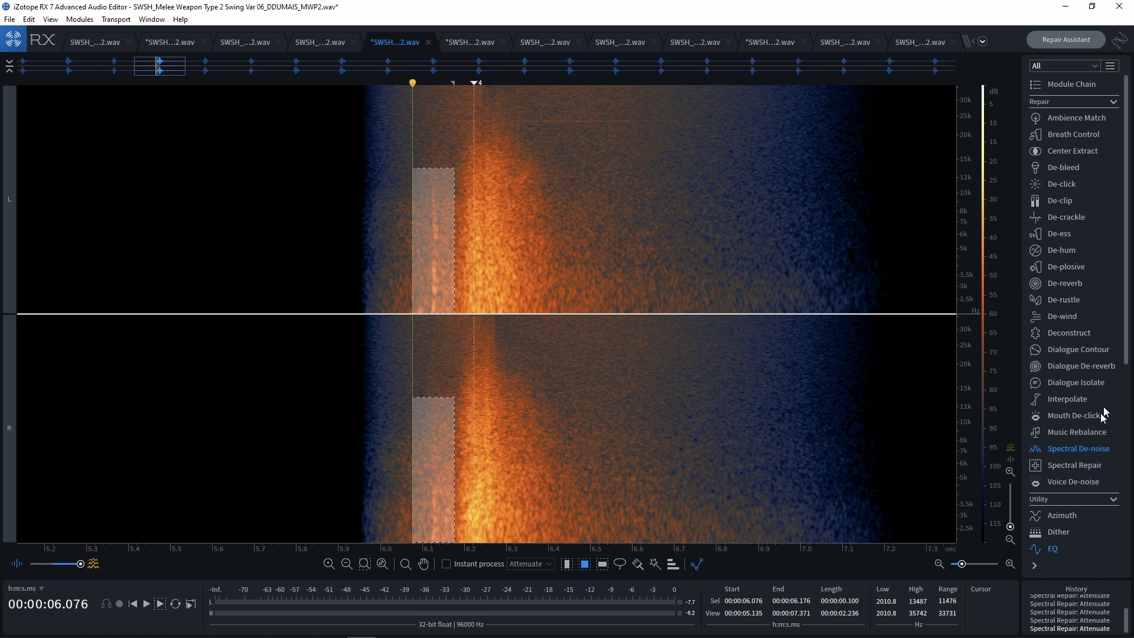
Open Spectral Repair, choose horizontal interpolation and set Bands to 128
{"action": "left_click", "coordinate": [1056, 466]}
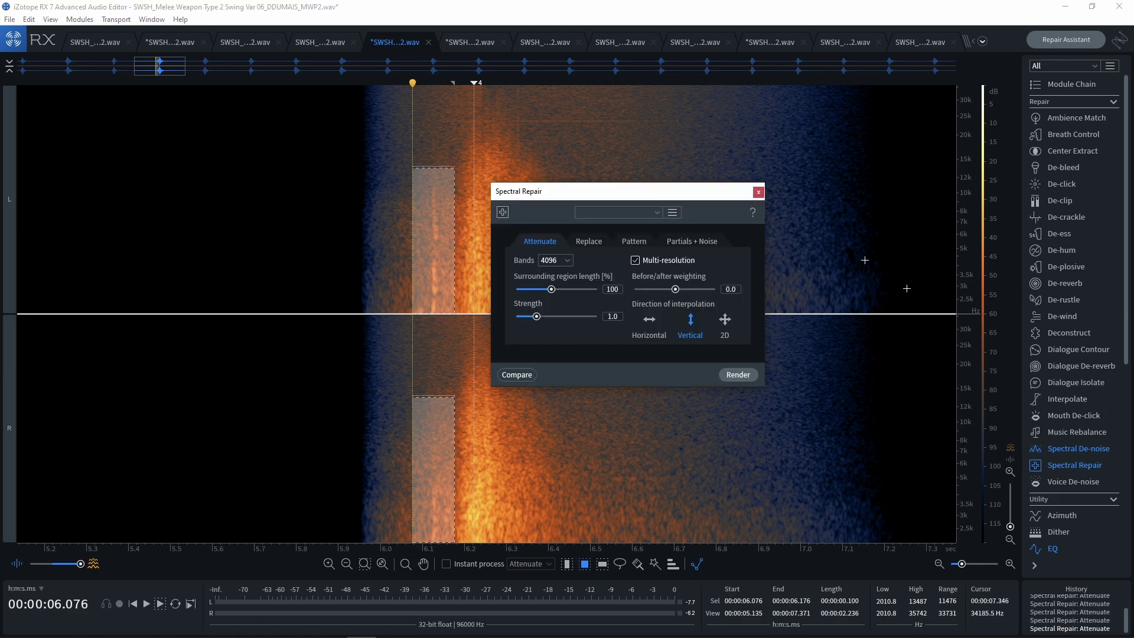
{"action": "left_click_drag", "start_coordinate": [568, 189], "coordinate": [563, 197]}
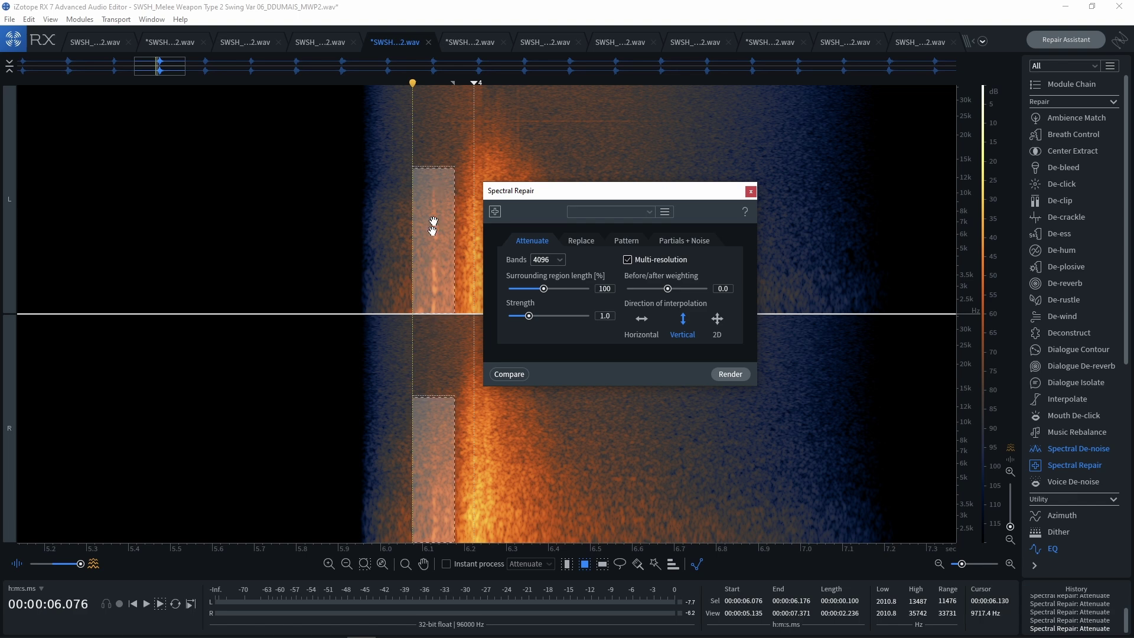
{"action": "left_click", "coordinate": [642, 320]}
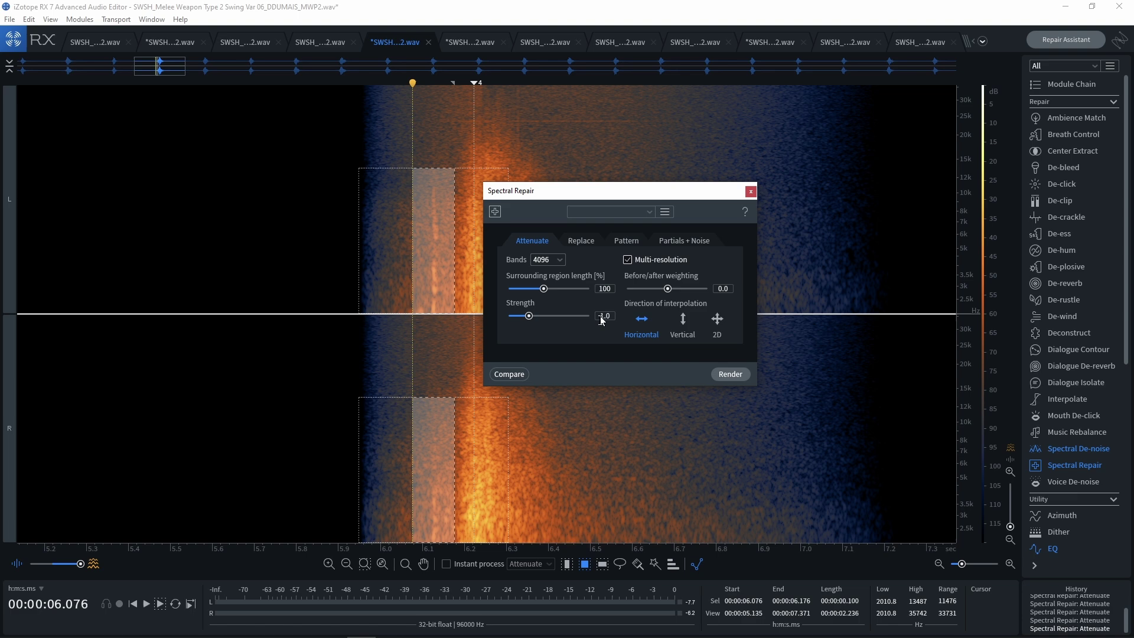
{"action": "left_click", "coordinate": [555, 260]}
{"action": "left_click", "coordinate": [557, 264]}
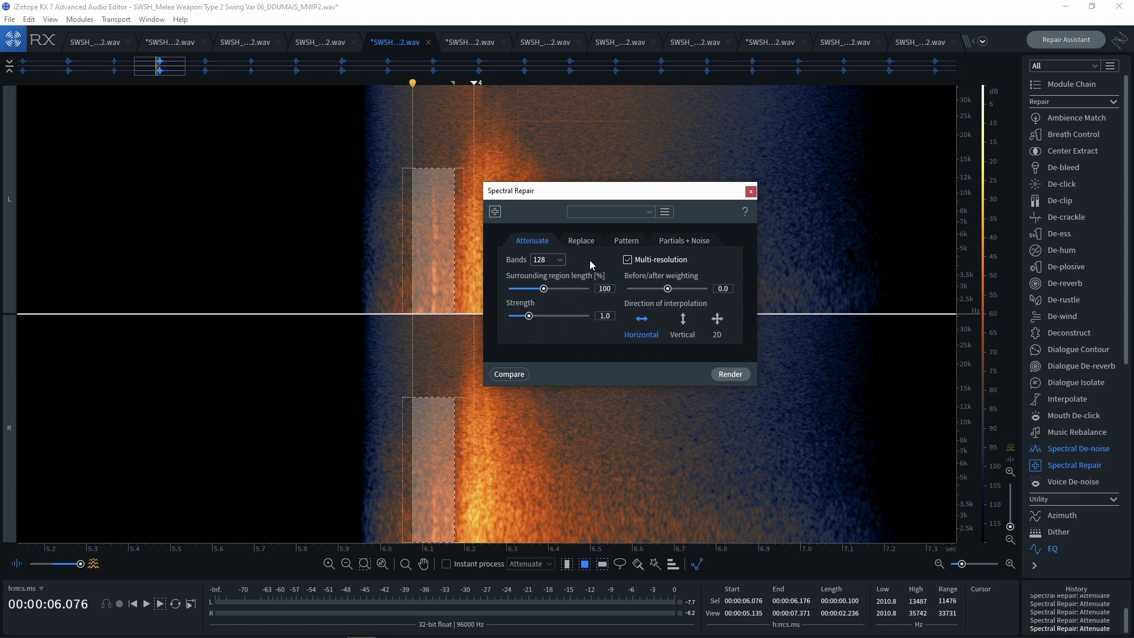
Try a 4096-band repair render on the click, then undo it
{"action": "left_click", "coordinate": [558, 260]}
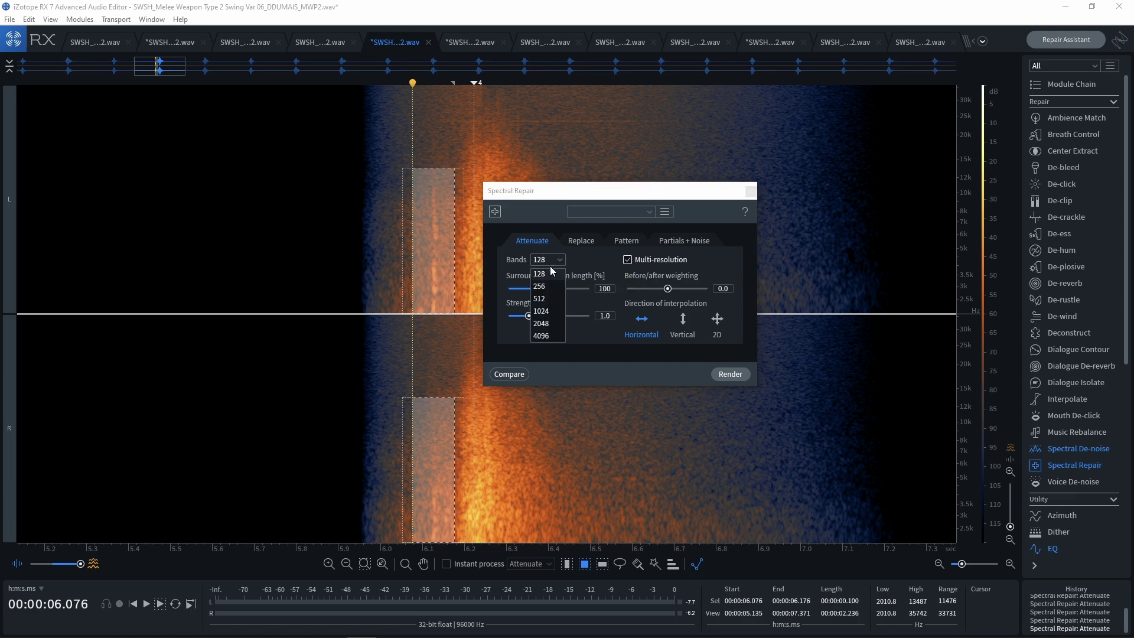
{"action": "left_click", "coordinate": [550, 336]}
{"action": "left_click", "coordinate": [724, 374]}
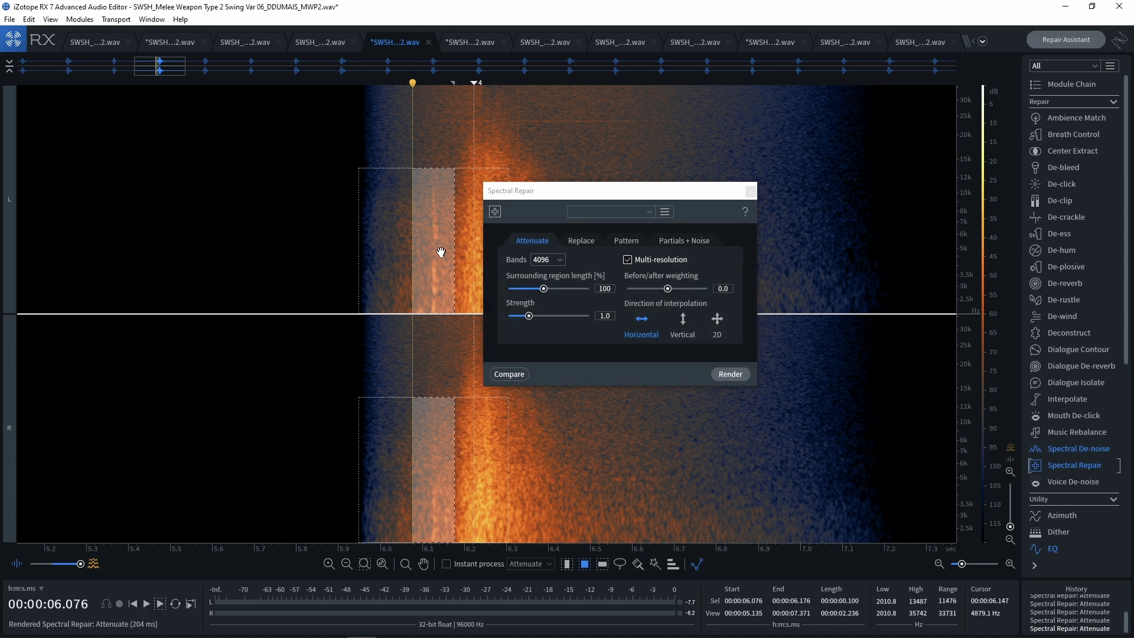
{"action": "key", "text": "ctrl+z"}
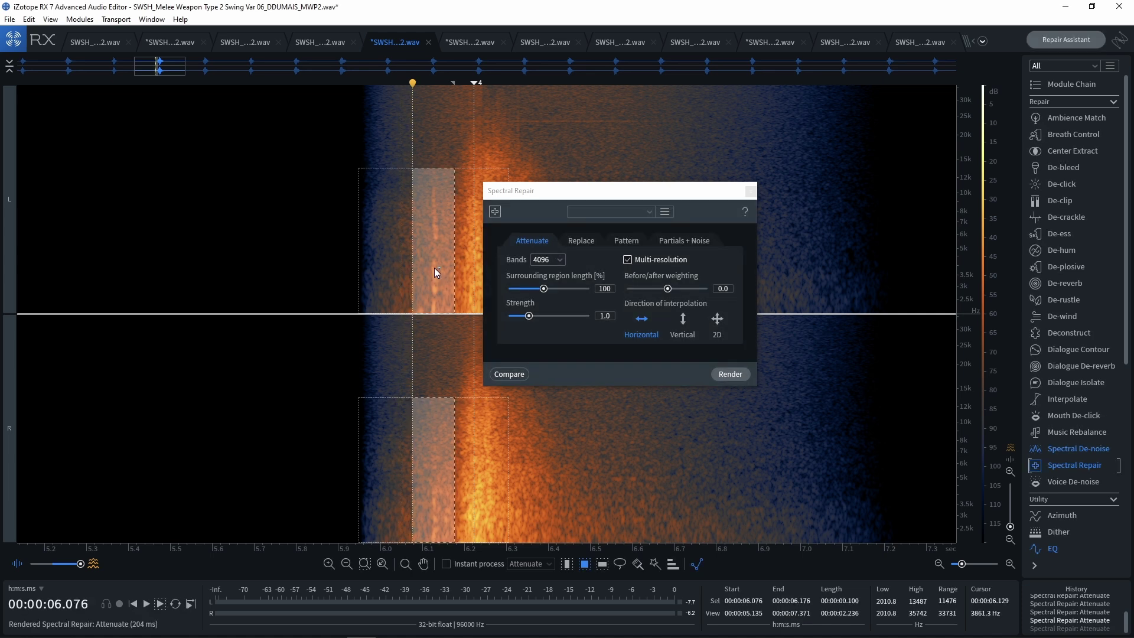
Render the Spectral Repair on the click at 128 bands
{"action": "left_click", "coordinate": [559, 262]}
{"action": "left_click", "coordinate": [559, 270]}
{"action": "left_click", "coordinate": [730, 374]}
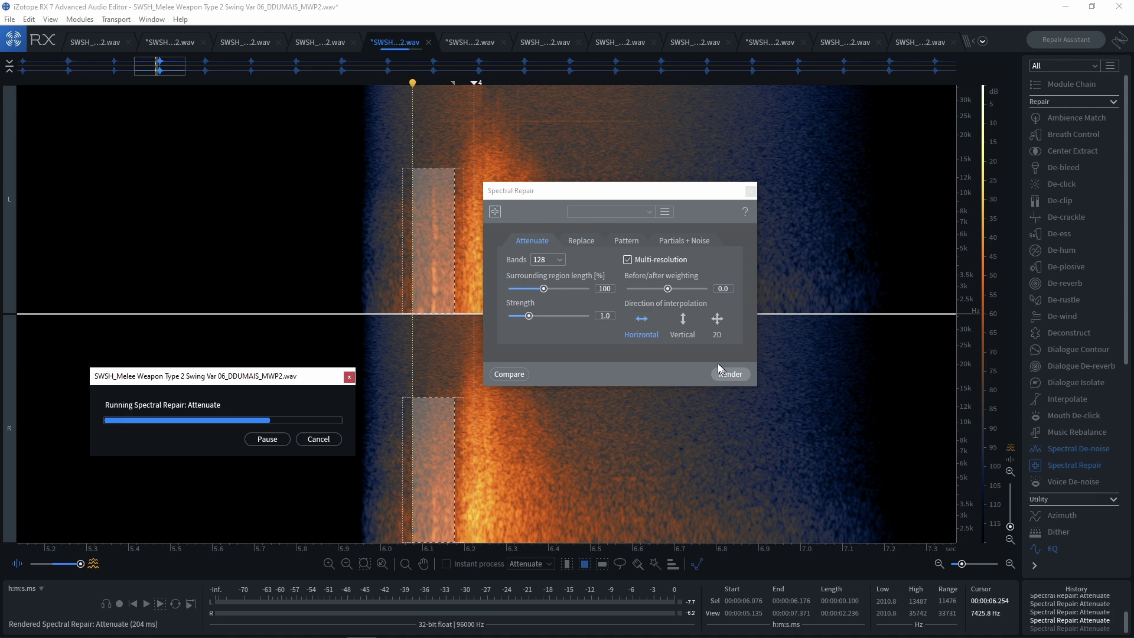
Zoom in and box the remaining click trace from 6.117 to 6.140 s
{"action": "left_click", "coordinate": [434, 234]}
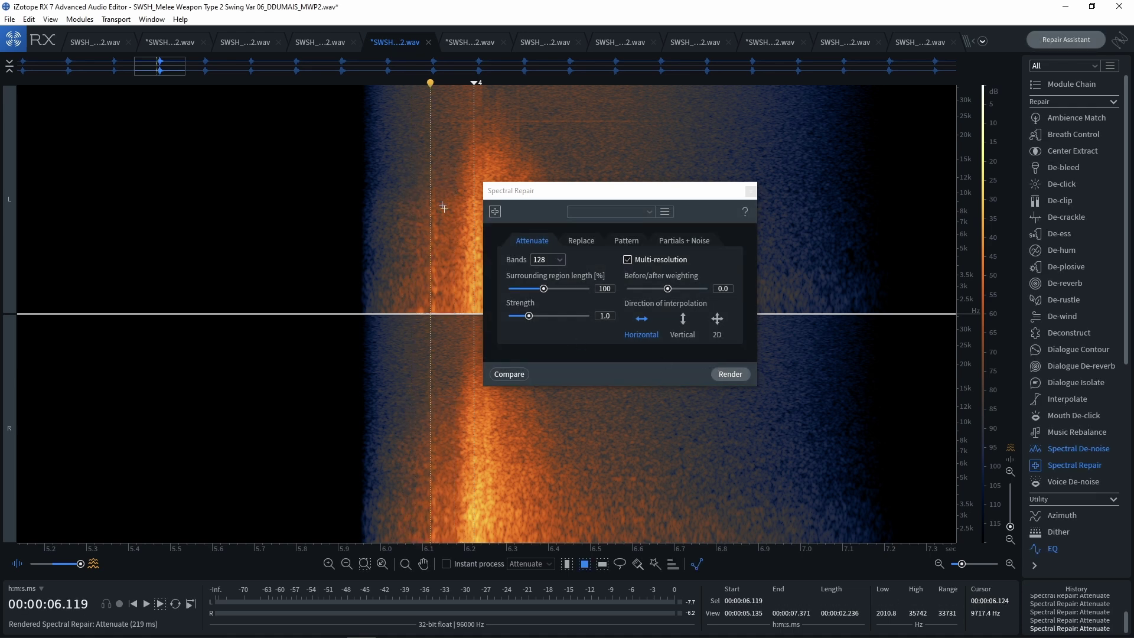
{"action": "scroll", "coordinate": [413, 225], "scroll_direction": "up", "scroll_amount": 3}
{"action": "scroll", "coordinate": [410, 224], "scroll_direction": "up", "scroll_amount": 2}
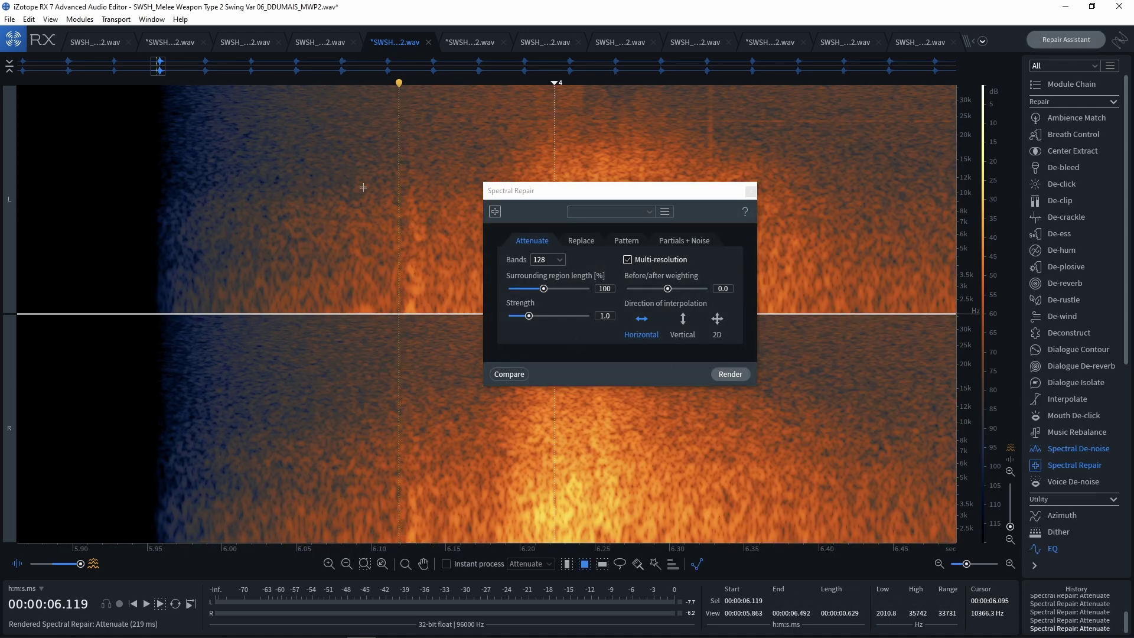
{"action": "left_click_drag", "start_coordinate": [377, 180], "coordinate": [426, 301]}
{"action": "left_click", "coordinate": [391, 259]}
{"action": "scroll", "coordinate": [416, 254], "scroll_direction": "up", "scroll_amount": 2}
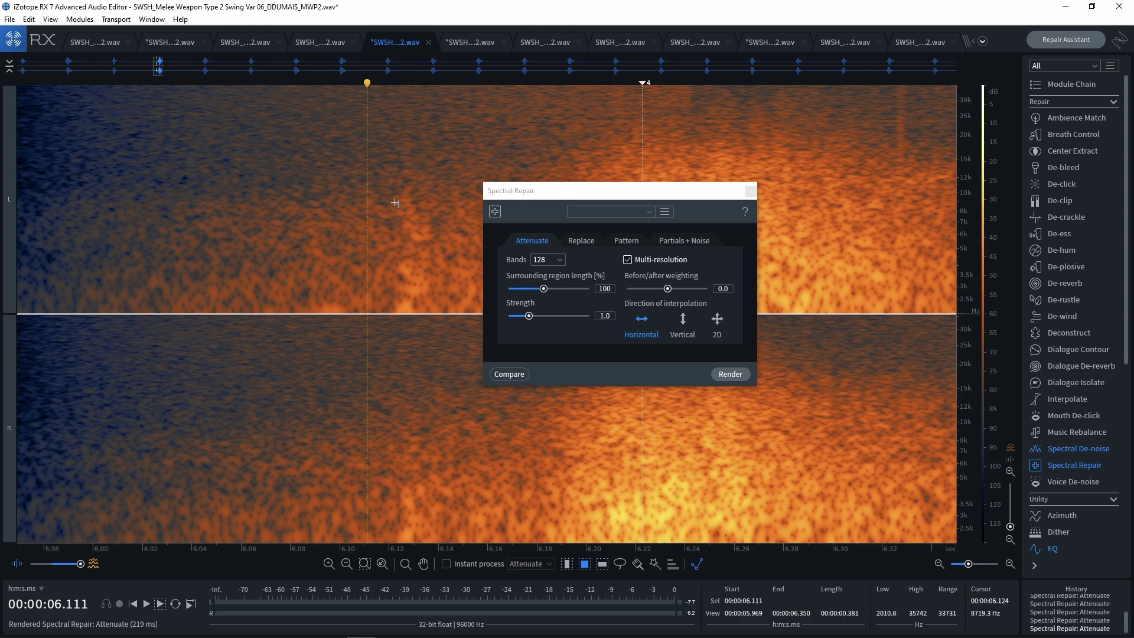
{"action": "mouse_move", "coordinate": [383, 178]}
{"action": "left_mouse_down"}
{"action": "mouse_move", "coordinate": [400, 313]}
{"action": "mouse_move", "coordinate": [437, 319]}
{"action": "left_mouse_up"}
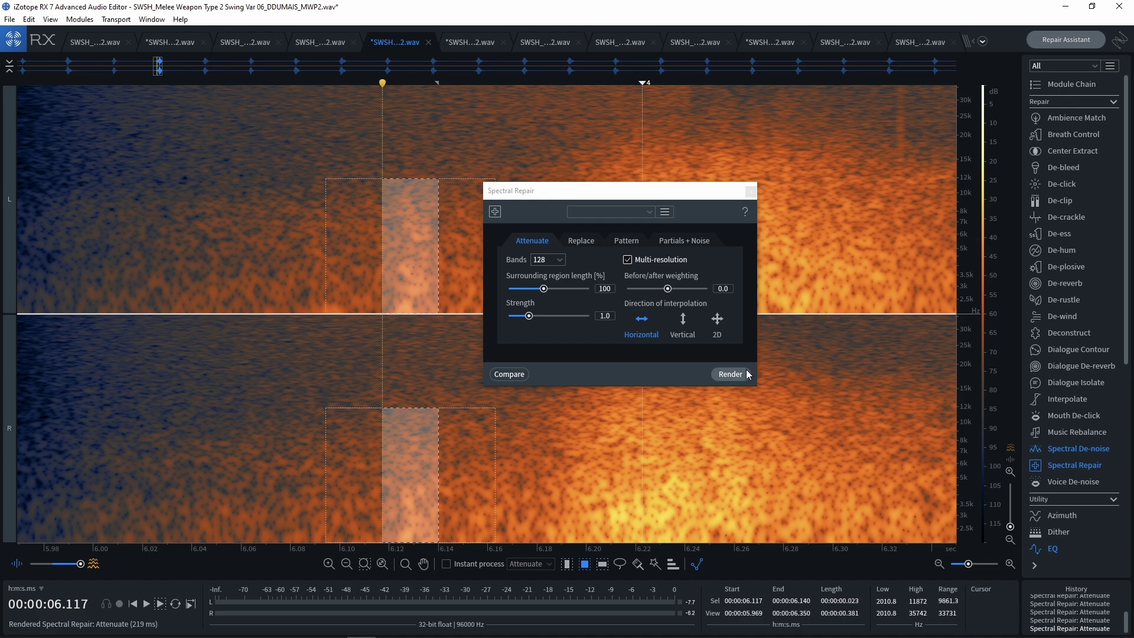
{"action": "scroll", "coordinate": [351, 236], "scroll_direction": "down", "scroll_amount": 7}
Play the repaired swing from 5.849 s and return to time-frequency selection
{"action": "left_click", "coordinate": [319, 221]}
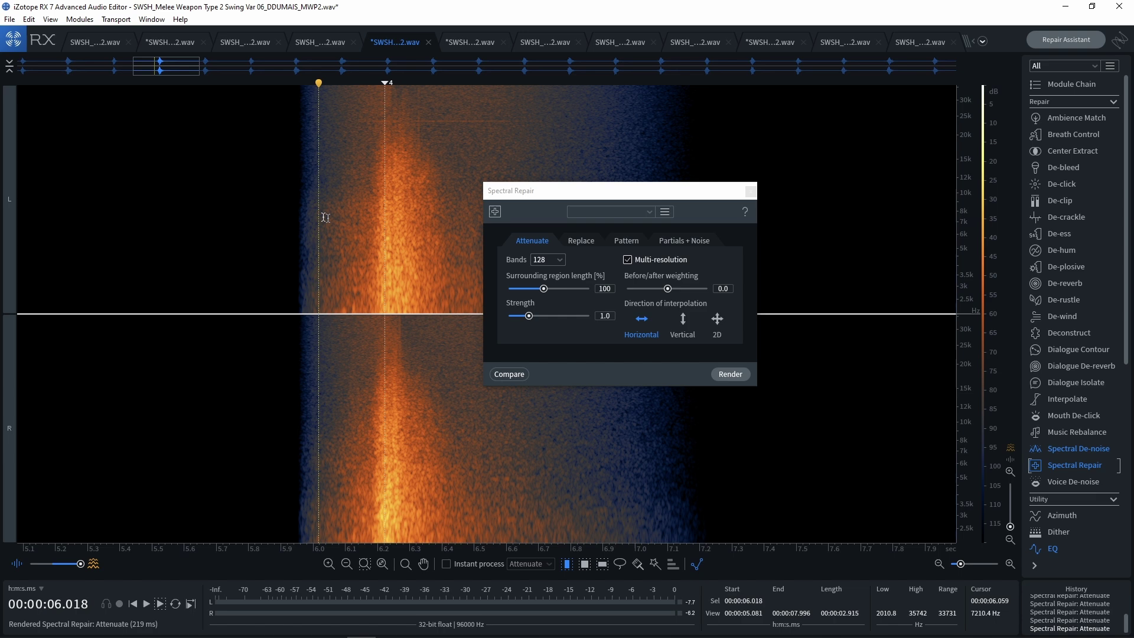
{"action": "double_click", "coordinate": [270, 203]}
{"action": "left_click", "coordinate": [264, 204]}
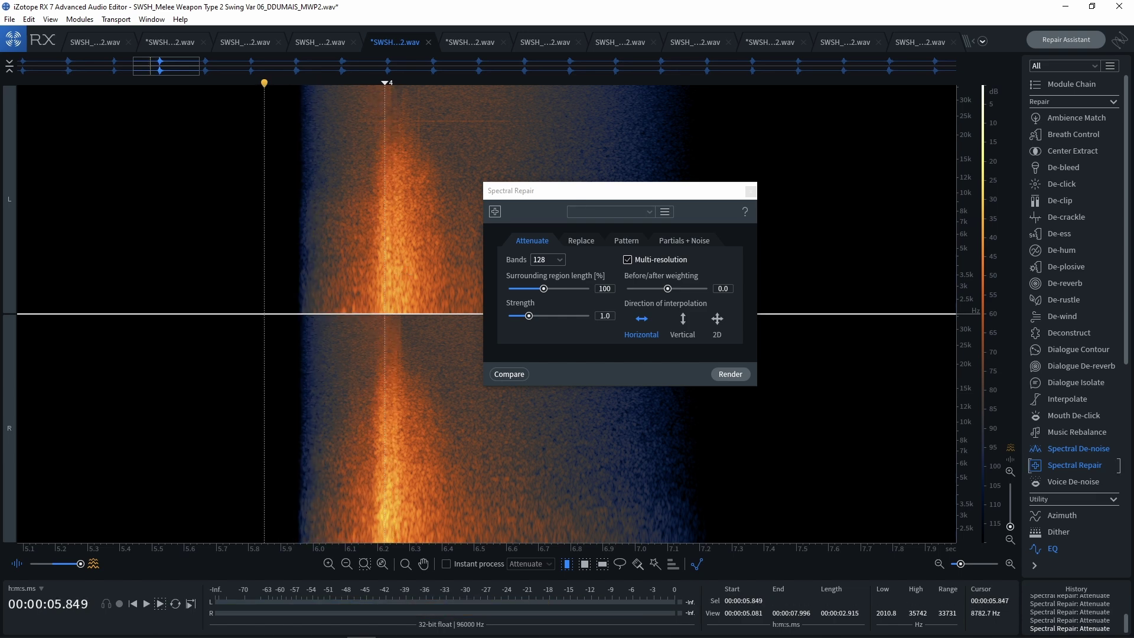
{"action": "key", "text": "space"}
{"action": "key", "text": "space"}
{"action": "key", "text": "r"}
{"action": "scroll", "coordinate": [384, 127], "scroll_direction": "up", "scroll_amount": 5}
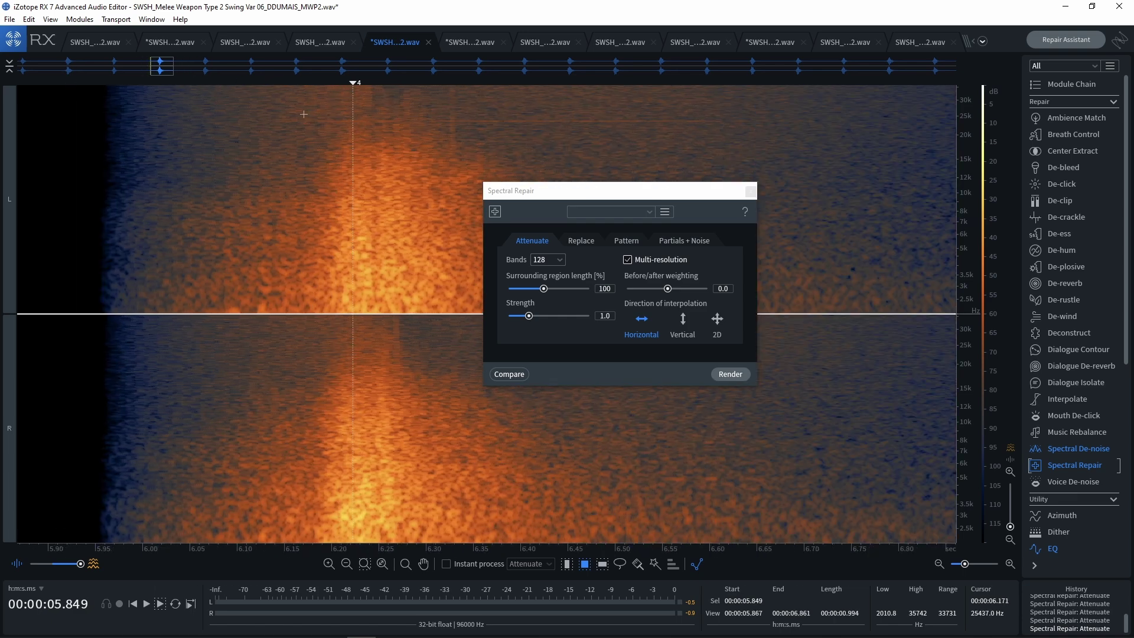
Render a repair on the high band above 20 kHz, then switch to vertical interpolation
{"action": "left_click_drag", "start_coordinate": [303, 114], "coordinate": [737, 127]}
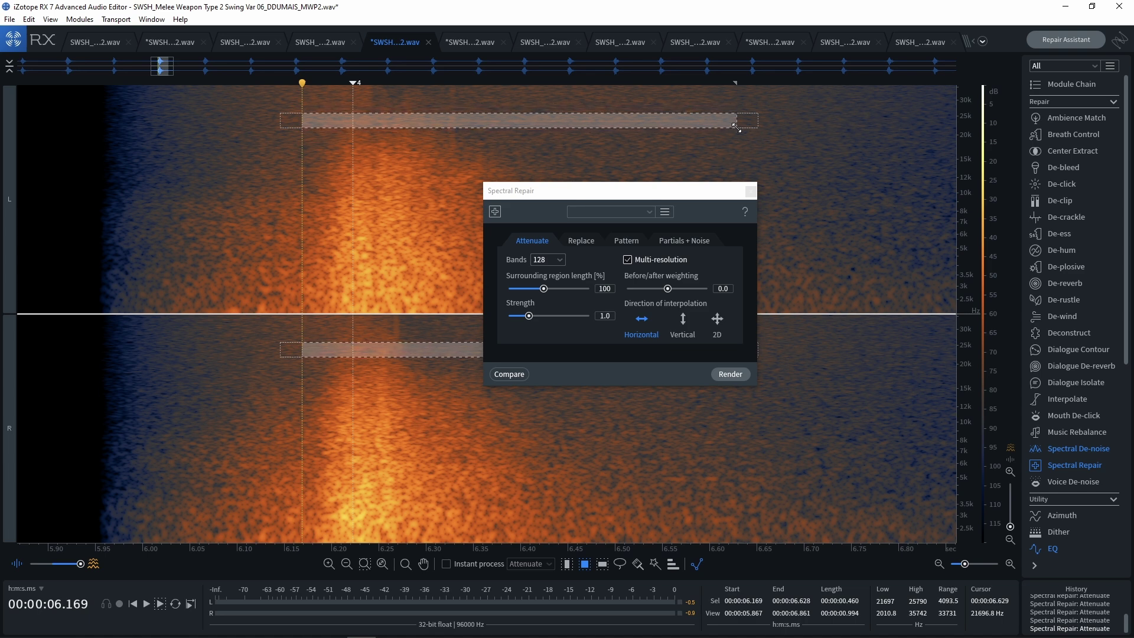
{"action": "left_click", "coordinate": [740, 378]}
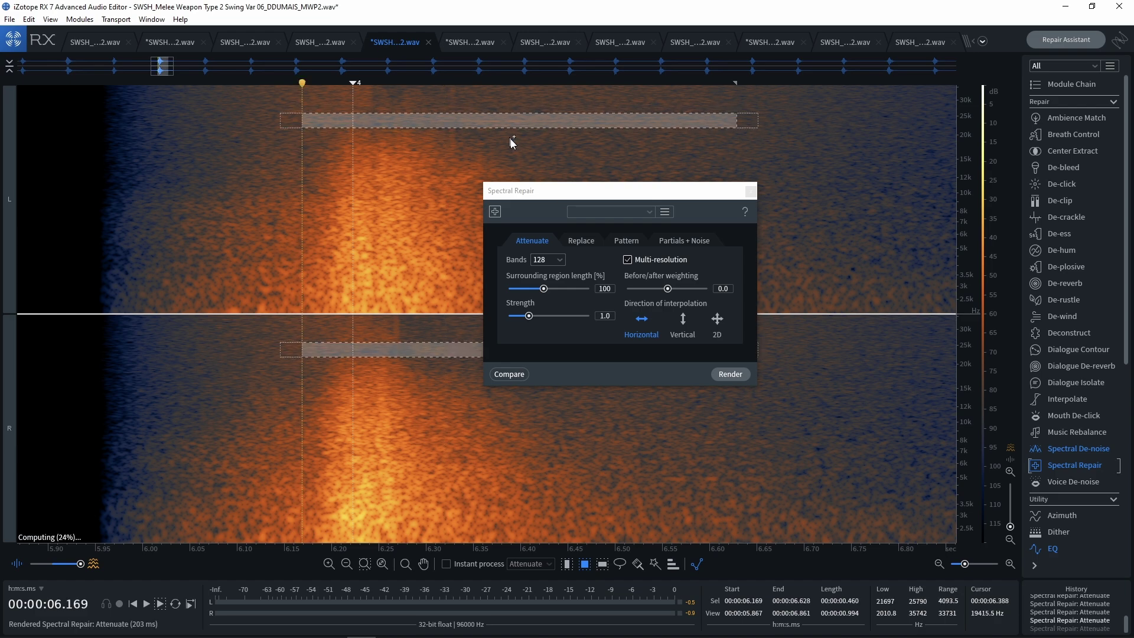
{"action": "left_click", "coordinate": [684, 320]}
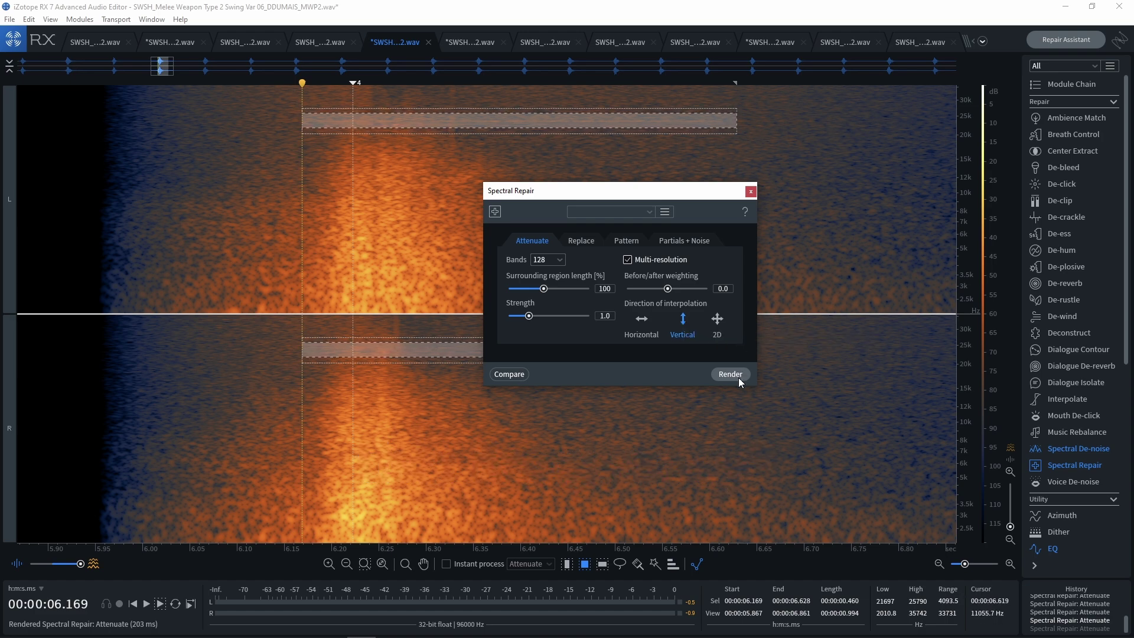
Reselect 21.7–25.8 kHz from 6.17 to 6.63 s and render at 4096 bands
{"action": "left_click", "coordinate": [392, 142]}
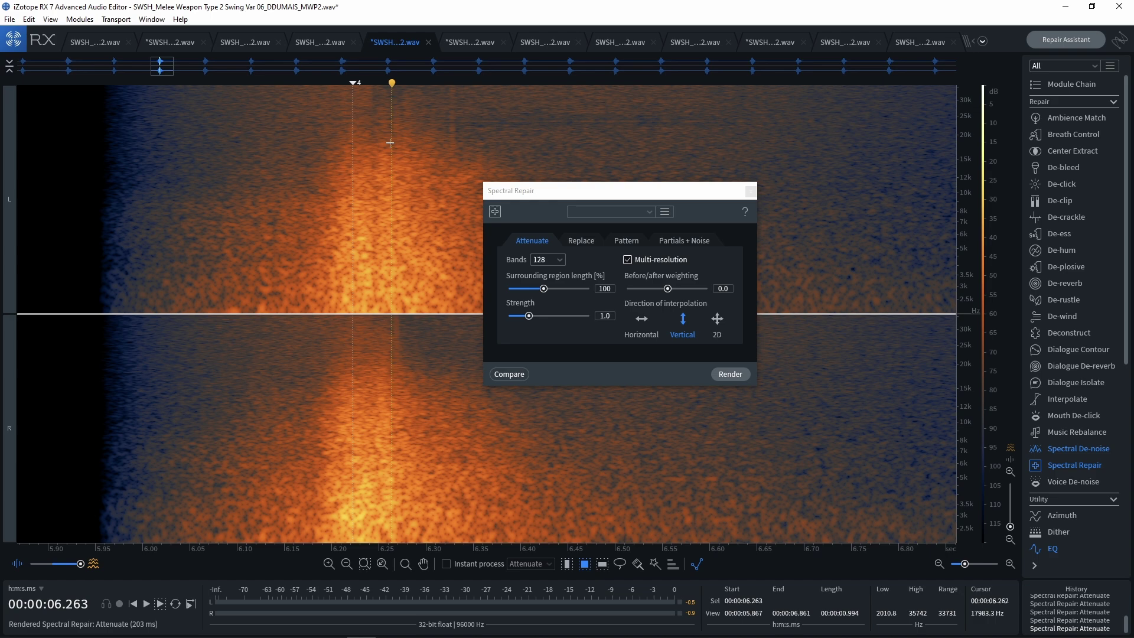
{"action": "left_click_drag", "start_coordinate": [738, 132], "coordinate": [302, 109]}
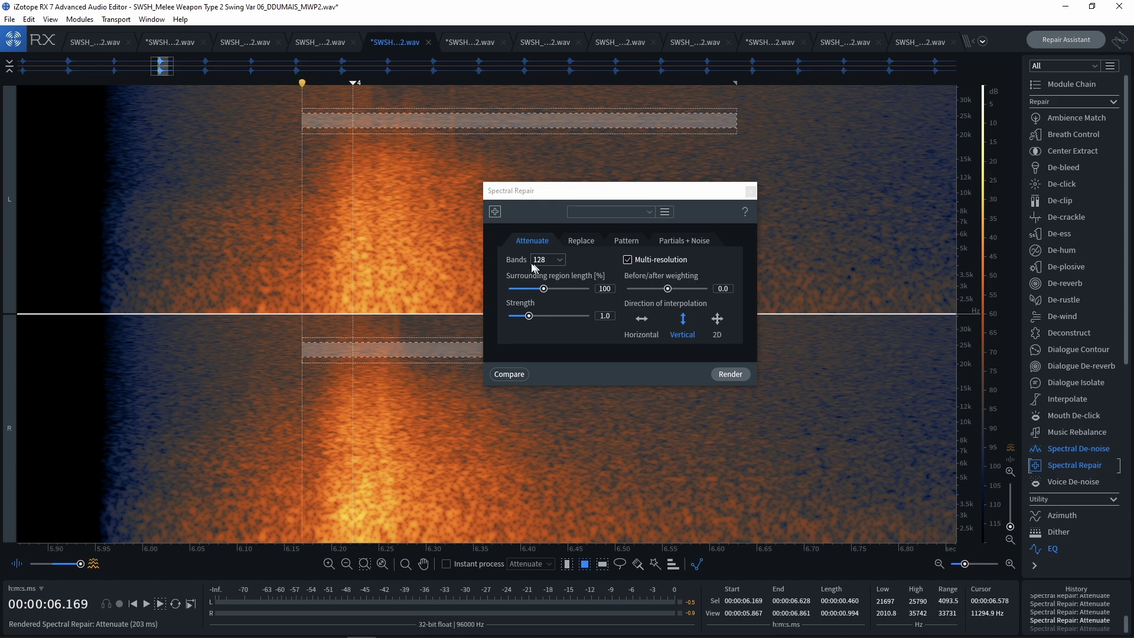
{"action": "left_click", "coordinate": [560, 261]}
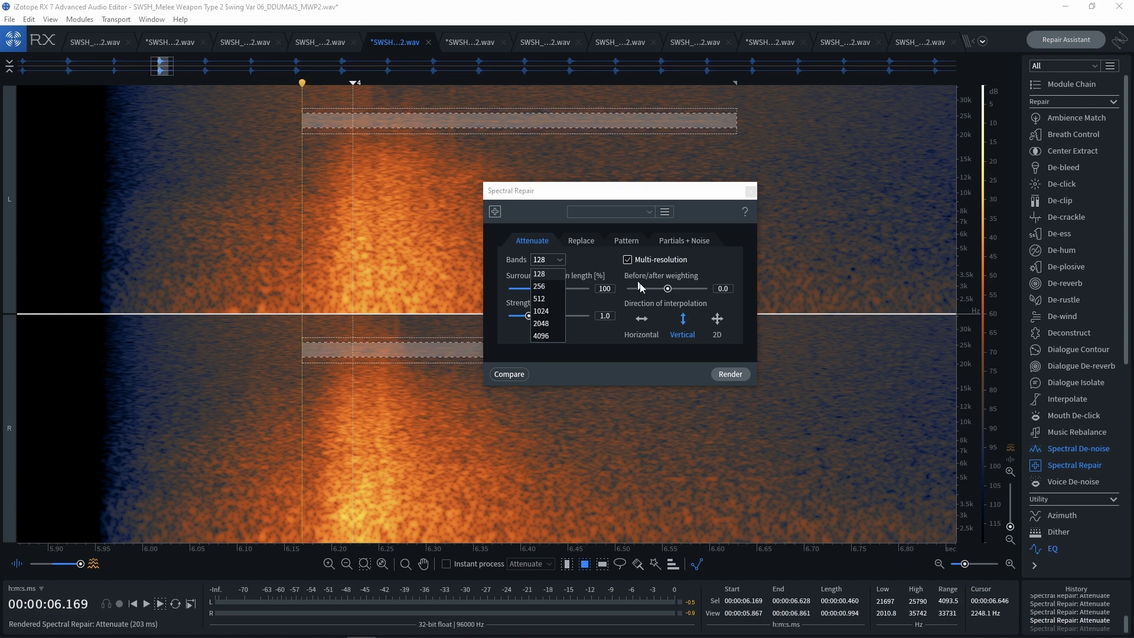
{"action": "left_click", "coordinate": [539, 335]}
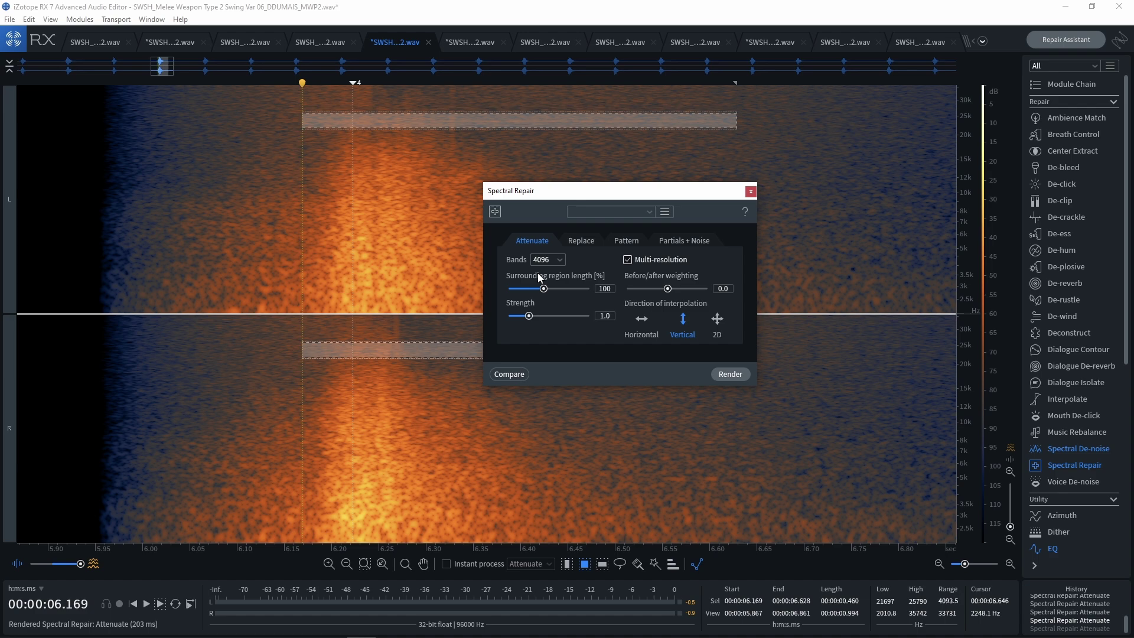
{"action": "left_click", "coordinate": [731, 375]}
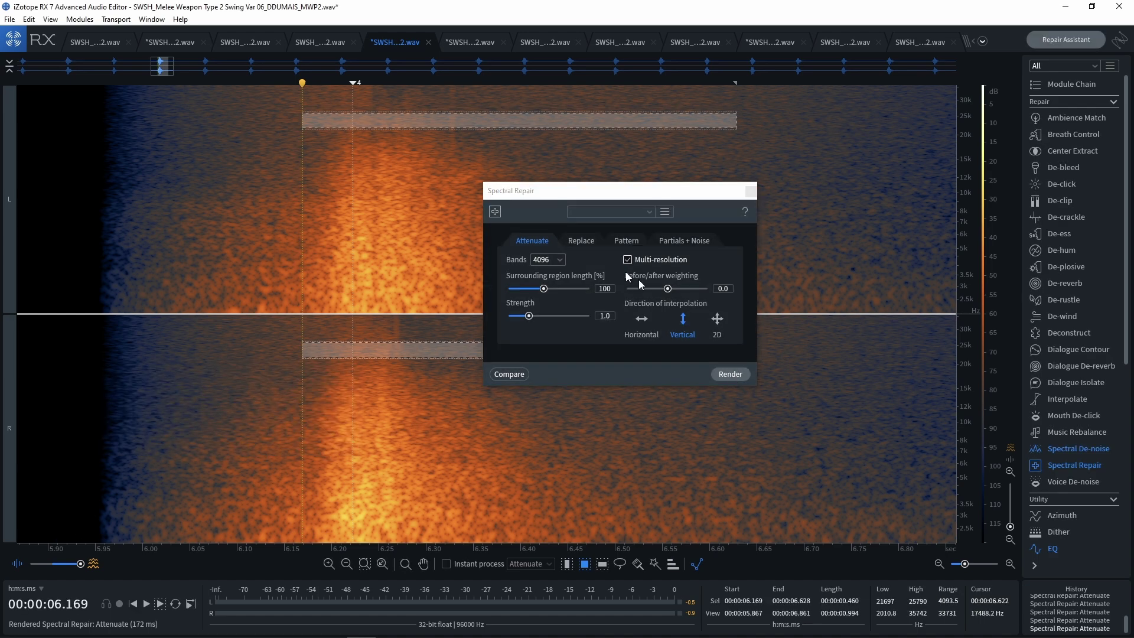
Clear the selection, zoom out and set playback to start at 5.902 s
{"action": "left_click", "coordinate": [324, 165]}
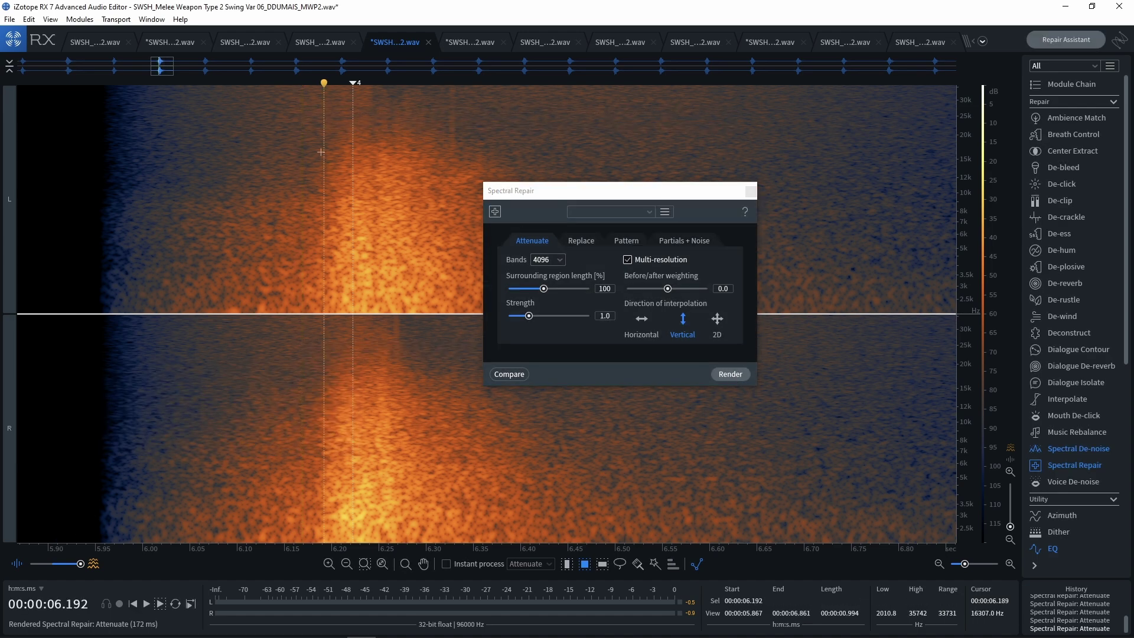
{"action": "left_click", "coordinate": [299, 216]}
{"action": "scroll", "coordinate": [156, 209], "scroll_direction": "down", "scroll_amount": 5}
{"action": "left_click", "coordinate": [153, 209]}
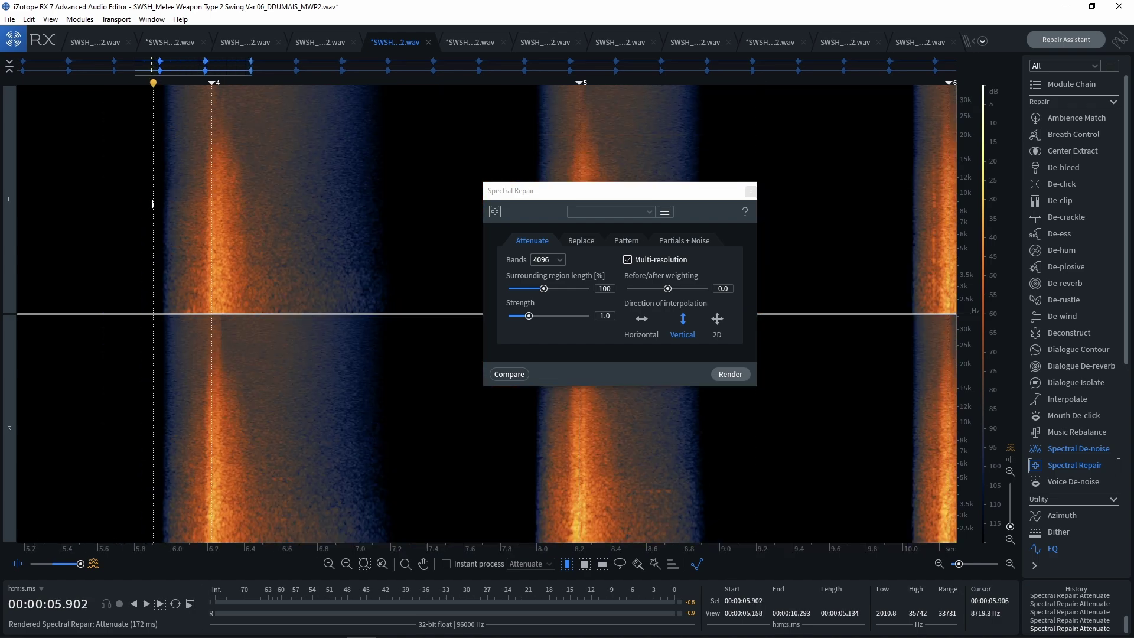
{"action": "scroll", "coordinate": [153, 204], "scroll_direction": "up", "scroll_amount": 2}
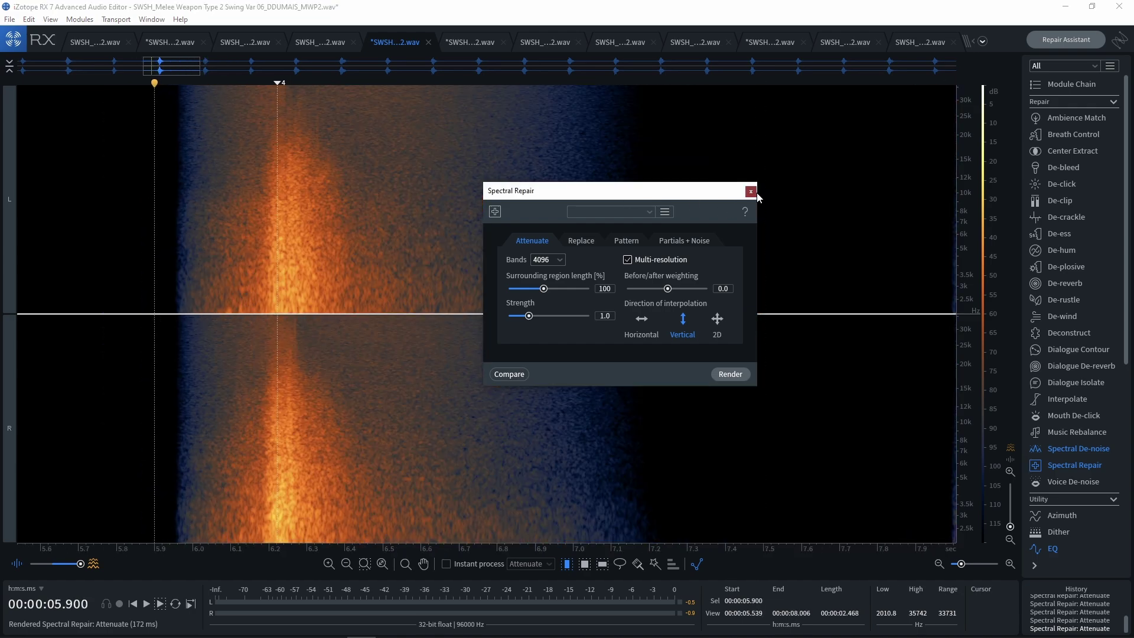
Close Spectral Repair and play the repaired swing from 5.902 s
{"action": "left_click", "coordinate": [750, 191]}
{"action": "key", "text": "space"}
{"action": "key", "text": "space"}
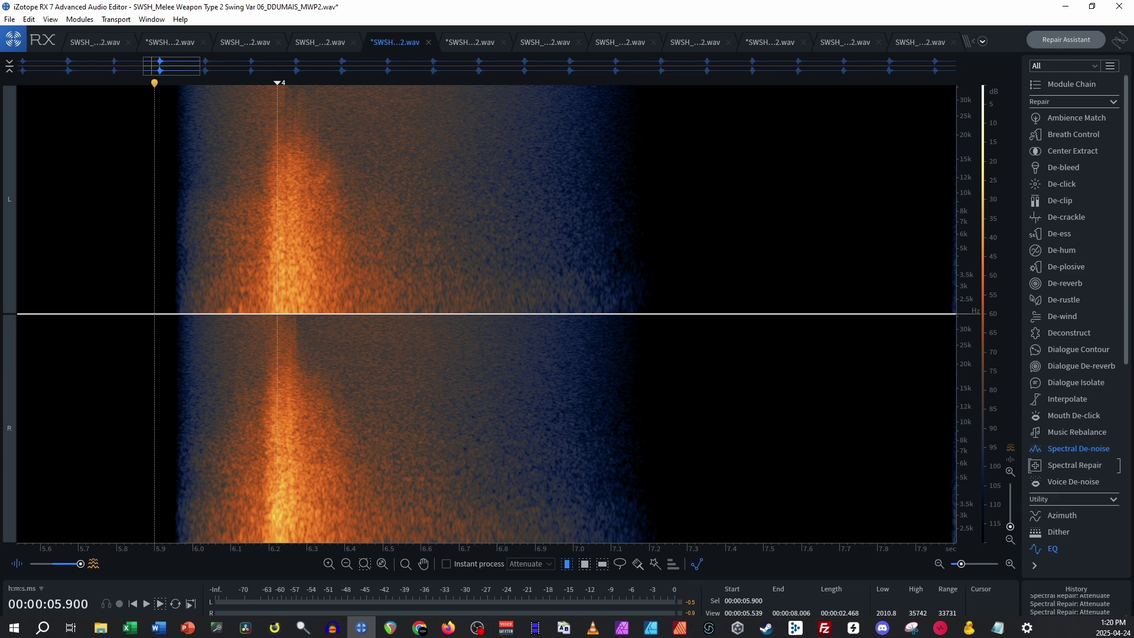
{"action": "scroll", "coordinate": [1092, 601], "scroll_direction": "up", "scroll_amount": 5}
Compare against the Initial State from 5.954 s, then reapply all repairs via History
{"action": "left_click", "coordinate": [1051, 599]}
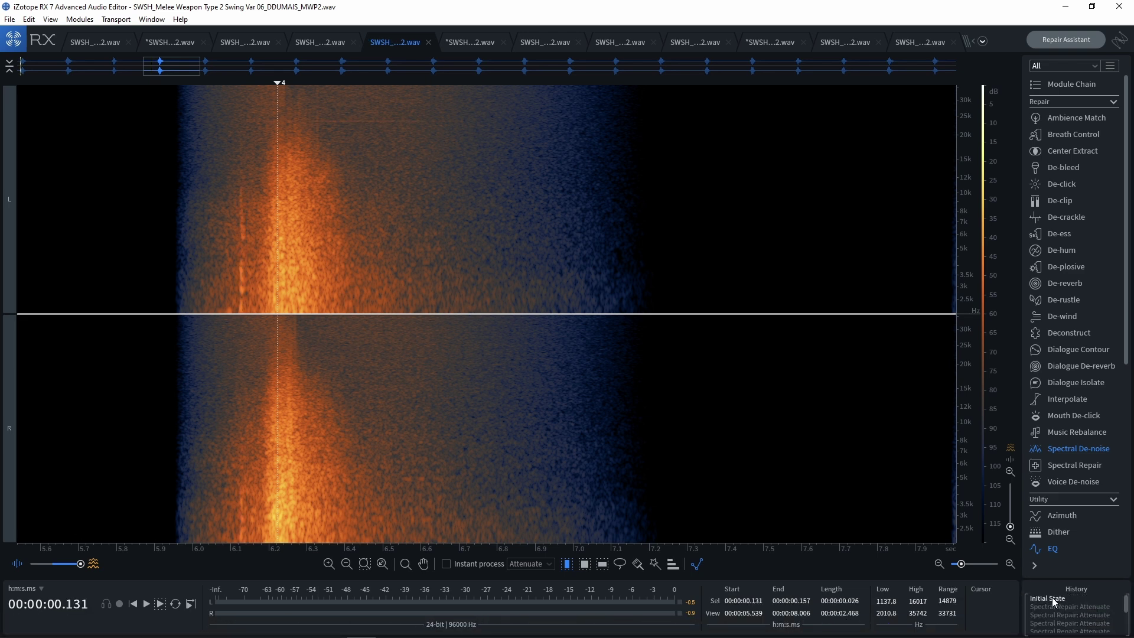
{"action": "left_click", "coordinate": [175, 241]}
{"action": "key", "text": "space"}
{"action": "key", "text": "space"}
{"action": "scroll", "coordinate": [1090, 615], "scroll_direction": "down", "scroll_amount": 5}
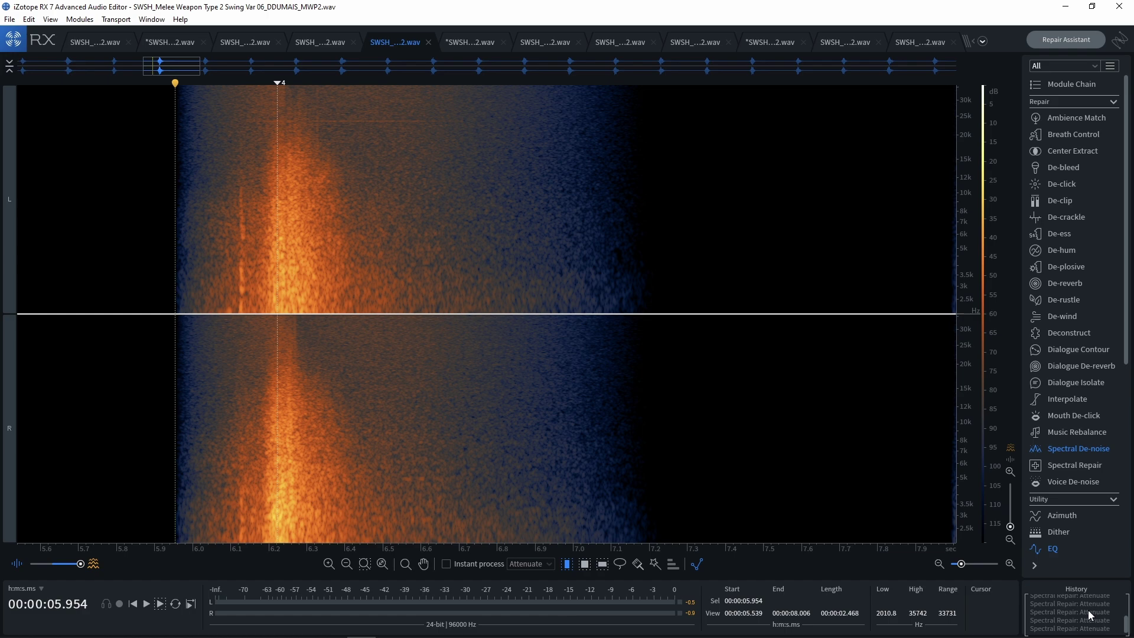
{"action": "left_click", "coordinate": [1085, 628]}
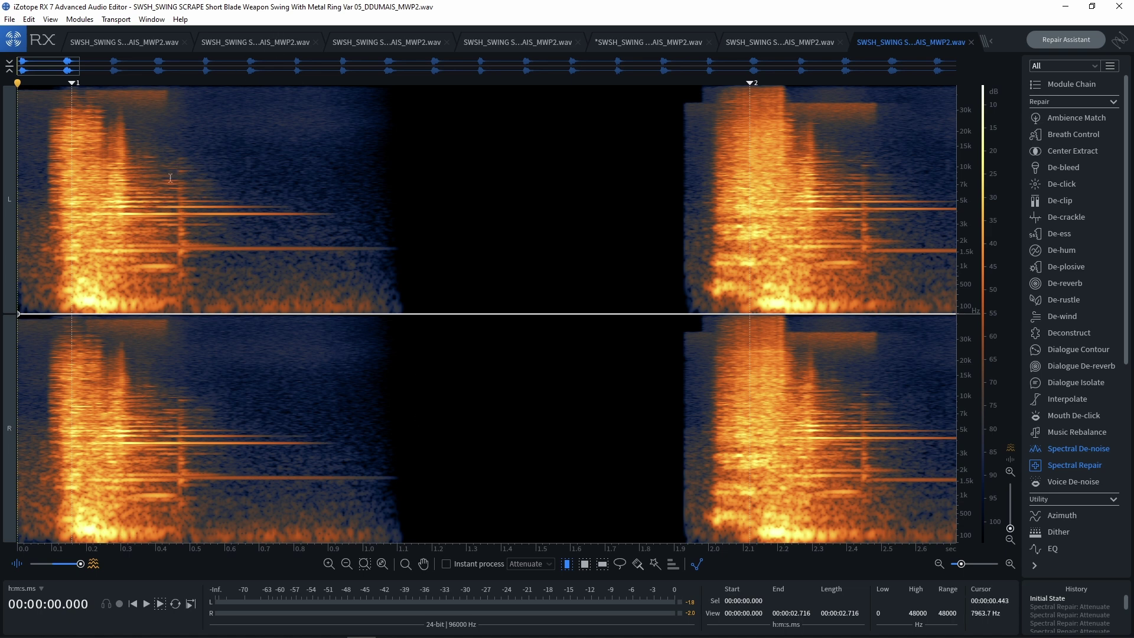
Play the swing-scrape file from 0.044 s
{"action": "left_click", "coordinate": [41, 188]}
{"action": "left_click", "coordinate": [33, 182]}
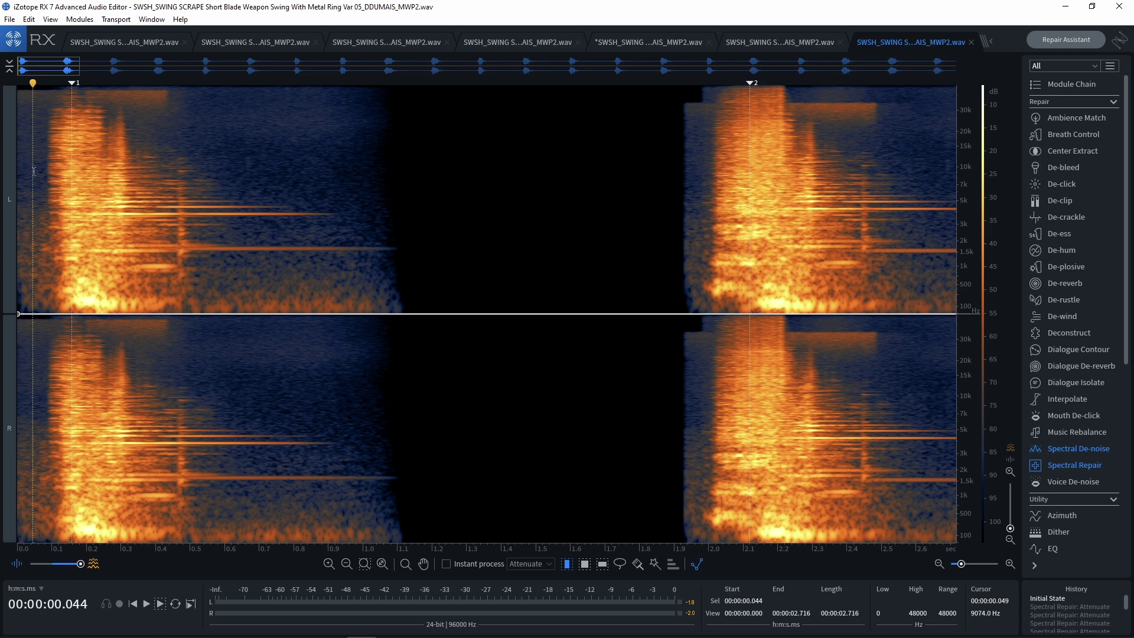
{"action": "key", "text": "space"}
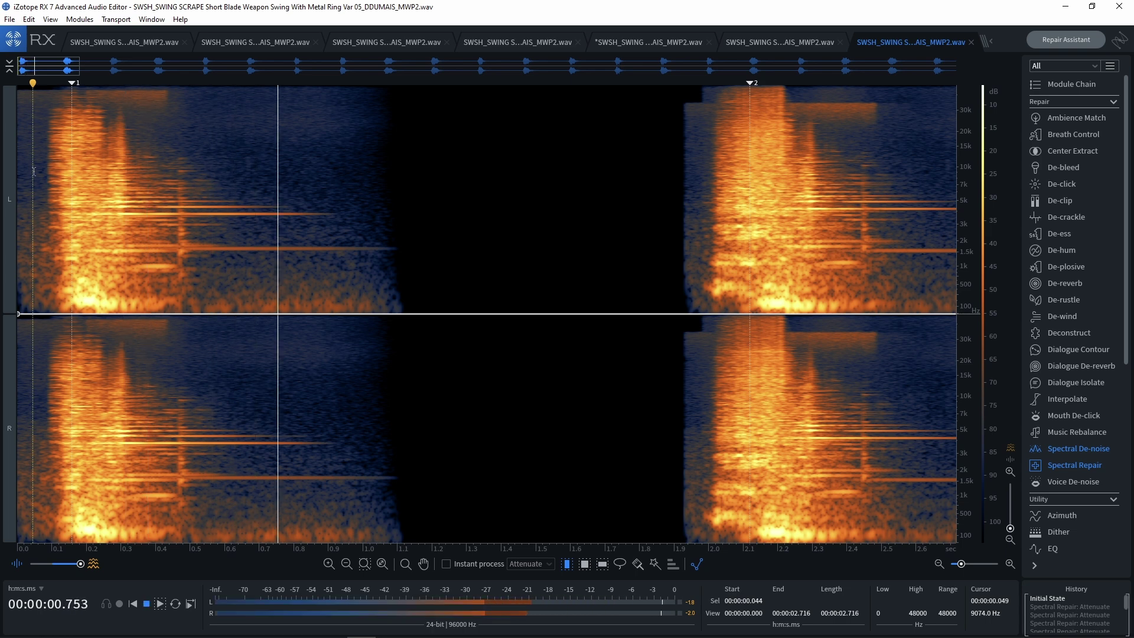
Audition the first swing-scrape from 0.062 s to locate the click near 0.43 s
{"action": "key", "text": "space"}
{"action": "left_click_drag", "start_coordinate": [169, 169], "coordinate": [206, 207]}
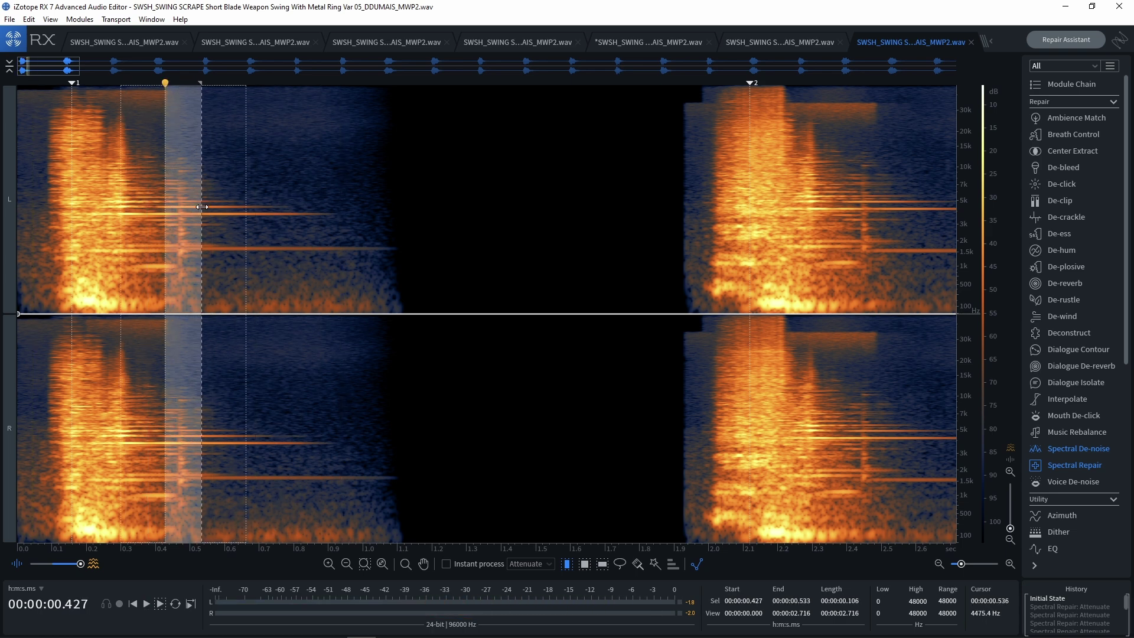
{"action": "left_click", "coordinate": [234, 206]}
{"action": "left_click", "coordinate": [38, 205]}
{"action": "key", "text": "space"}
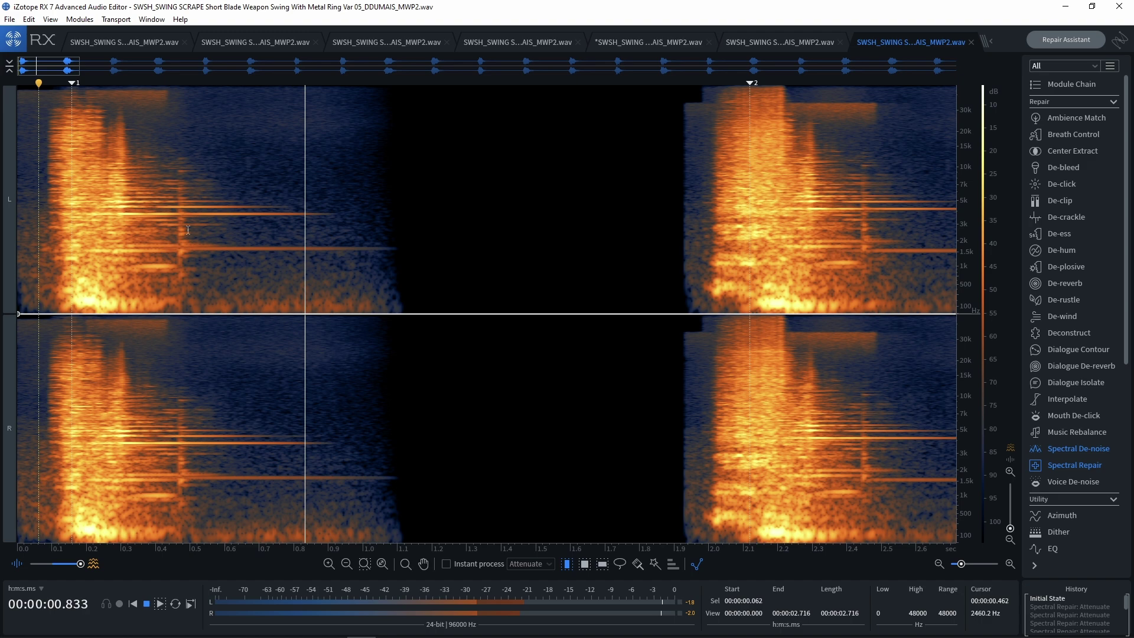
{"action": "key", "text": "space"}
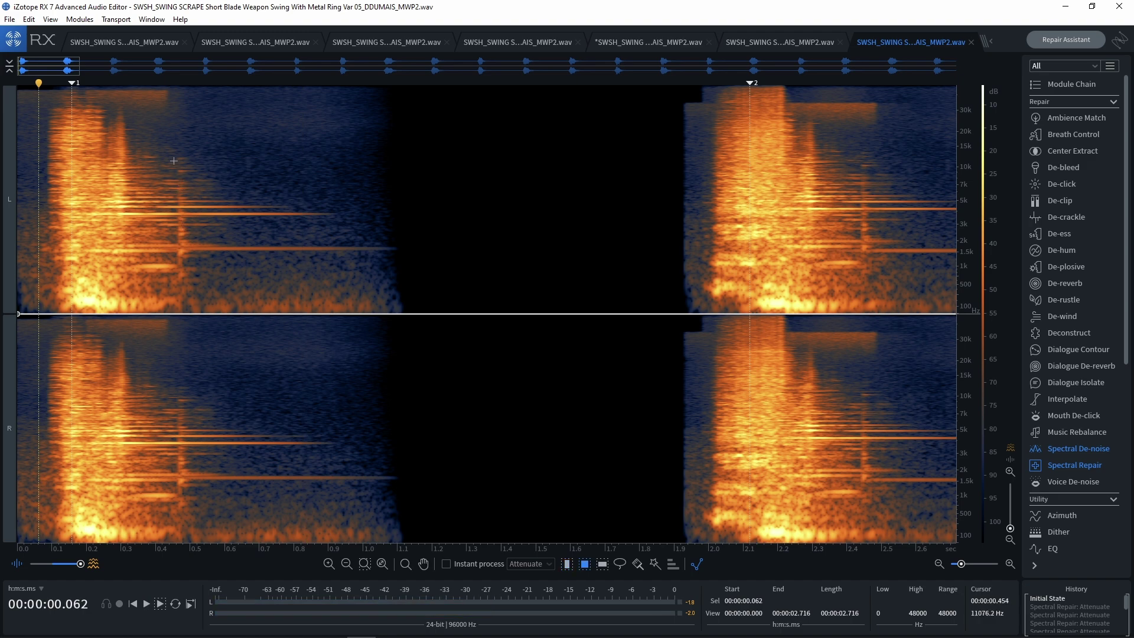
Box the click at 0.458–0.514 s, 491 Hz–13 kHz, and open Spectral Repair at 128 bands
{"action": "left_click_drag", "start_coordinate": [176, 154], "coordinate": [195, 286]}
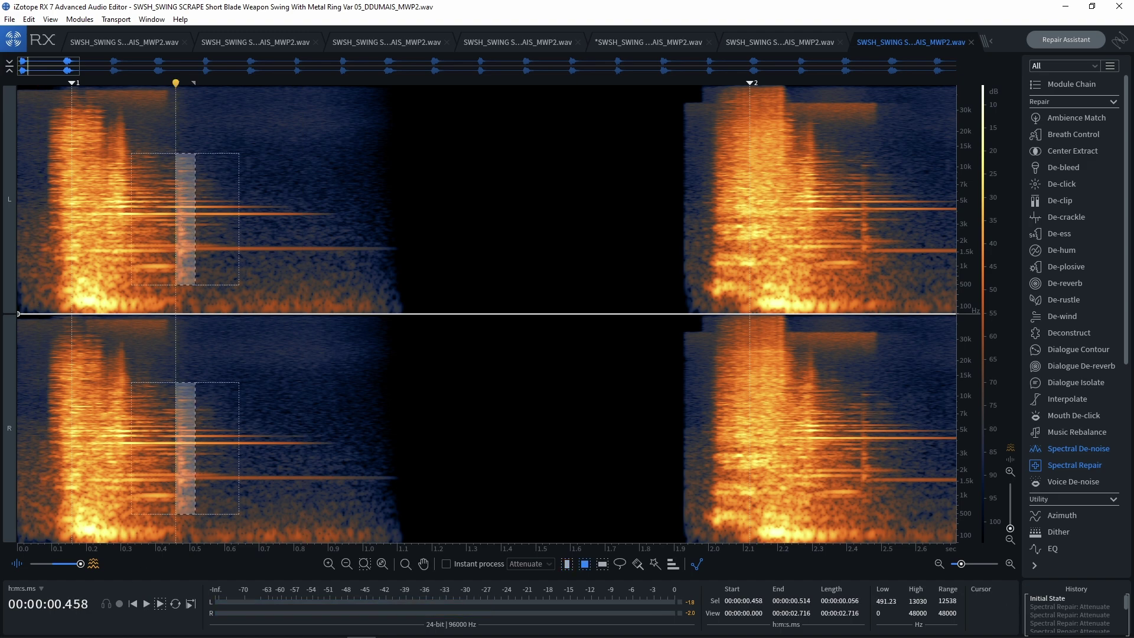
{"action": "key", "text": "ctrl+shift+r"}
{"action": "left_click_drag", "start_coordinate": [344, 240], "coordinate": [382, 241]}
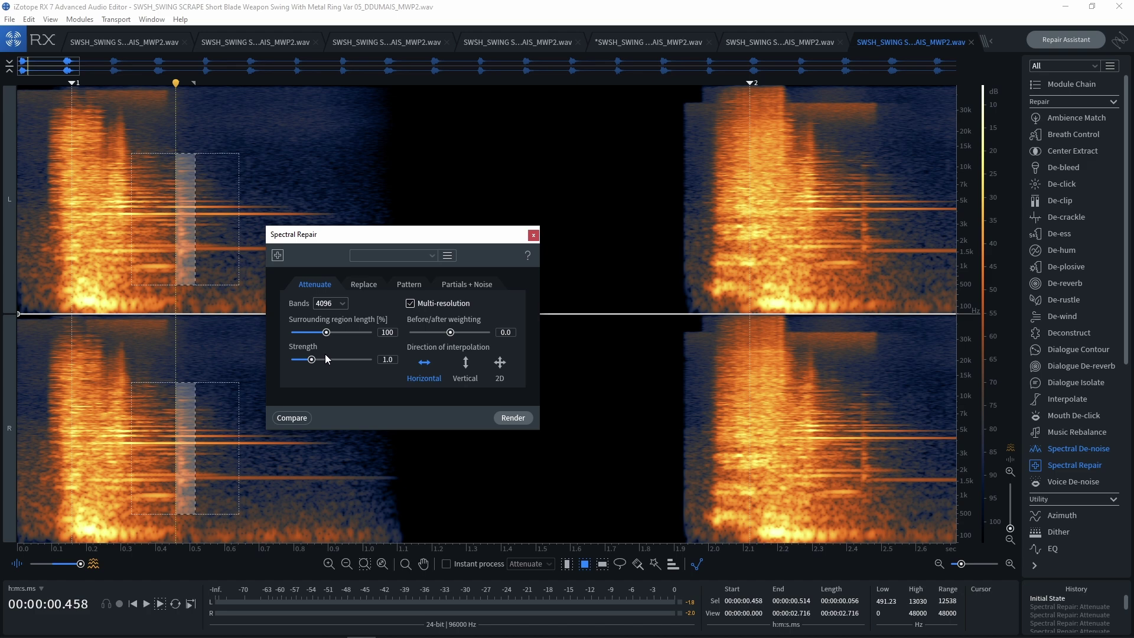
{"action": "left_click", "coordinate": [332, 303]}
{"action": "left_click", "coordinate": [332, 320]}
{"action": "left_click_drag", "start_coordinate": [344, 237], "coordinate": [378, 210]}
Render the repair twice, then on narrower boxes at 0.469–0.480 s and 0.463–0.478 s
{"action": "left_click", "coordinate": [547, 393]}
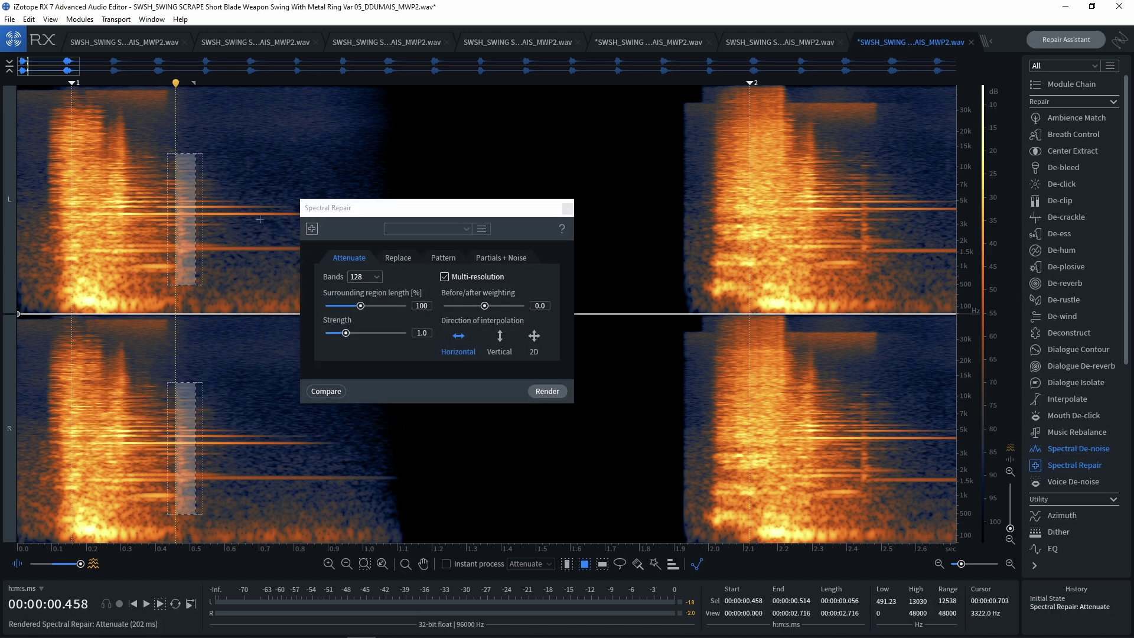
{"action": "left_click", "coordinate": [539, 391]}
{"action": "scroll", "coordinate": [180, 233], "scroll_direction": "up", "scroll_amount": 3}
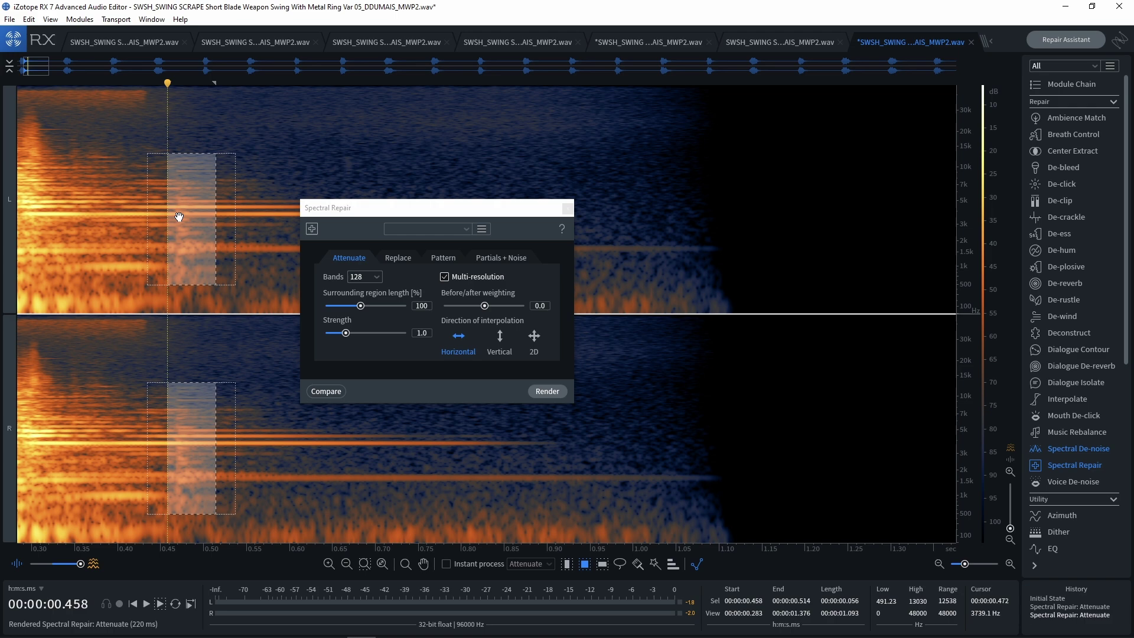
{"action": "left_click", "coordinate": [178, 234]}
{"action": "left_click_drag", "start_coordinate": [177, 173], "coordinate": [187, 250]}
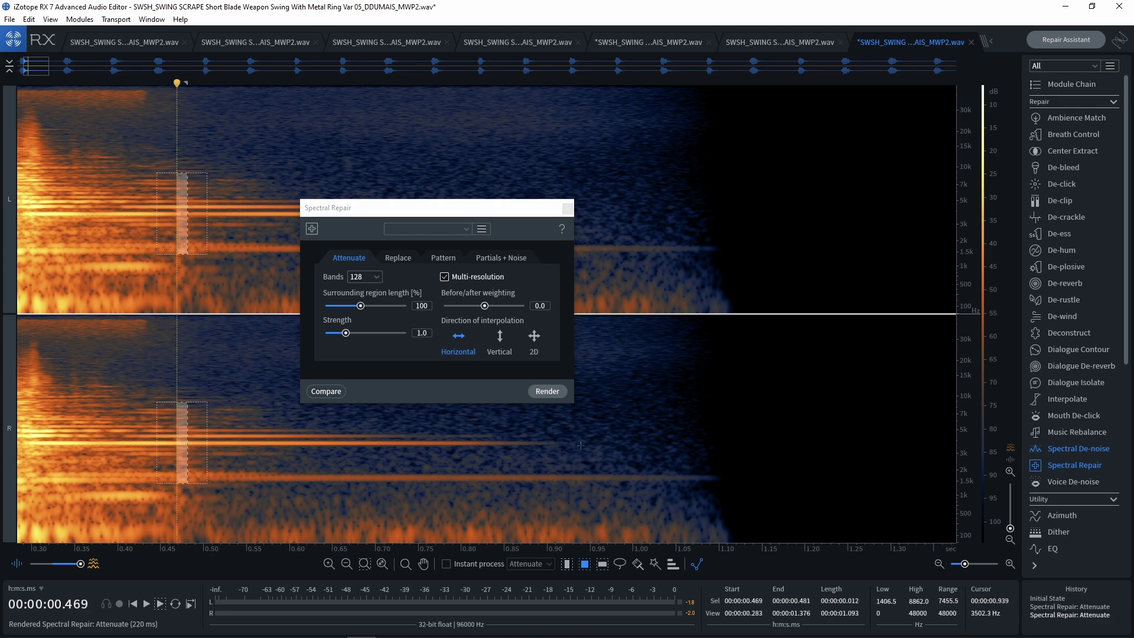
{"action": "left_click", "coordinate": [547, 391]}
{"action": "left_click", "coordinate": [168, 217]}
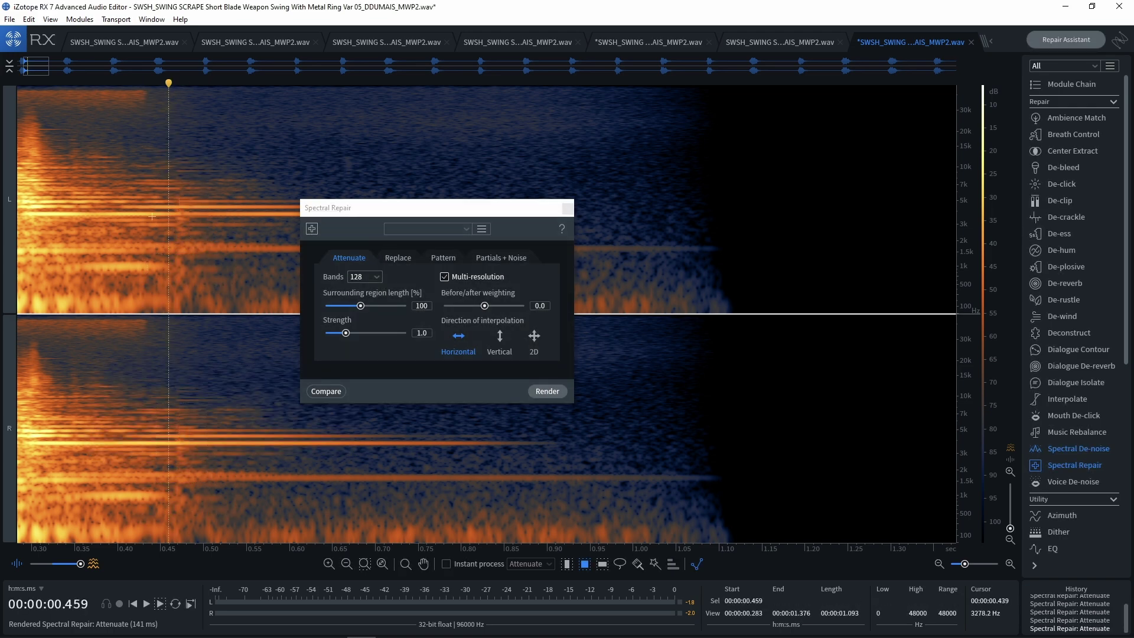
{"action": "left_click_drag", "start_coordinate": [152, 181], "coordinate": [205, 268]}
{"action": "left_click", "coordinate": [547, 391]}
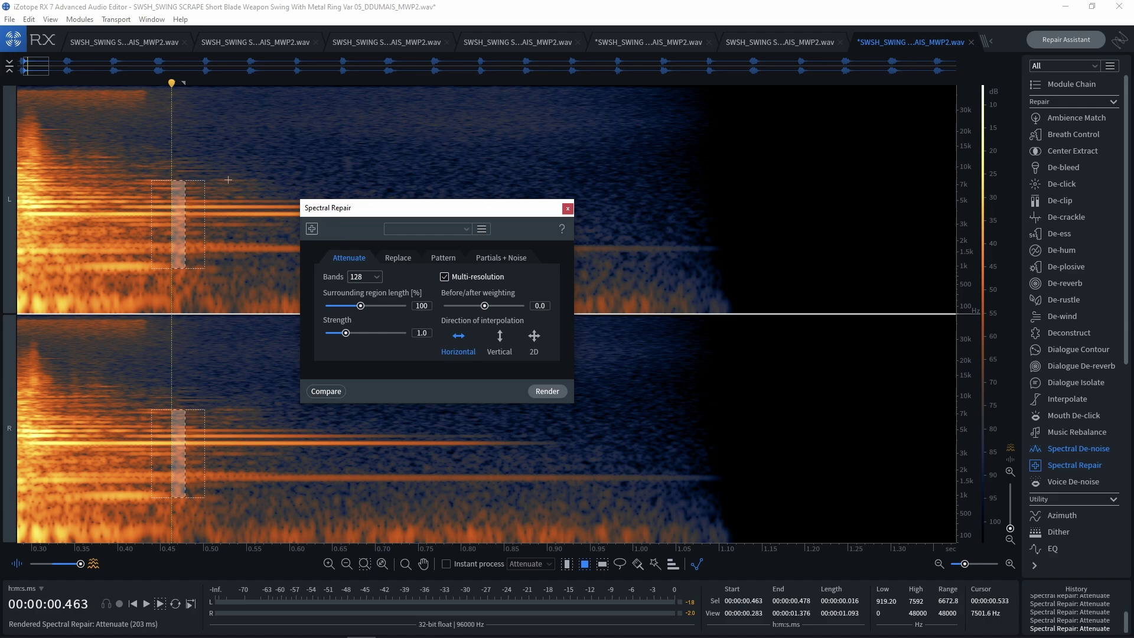
Zoom out and play the file from the start to check the click
{"action": "scroll", "coordinate": [229, 180], "scroll_direction": "down", "scroll_amount": 2}
{"action": "left_click", "coordinate": [103, 189]}
{"action": "scroll", "coordinate": [19, 189], "scroll_direction": "down", "scroll_amount": 2}
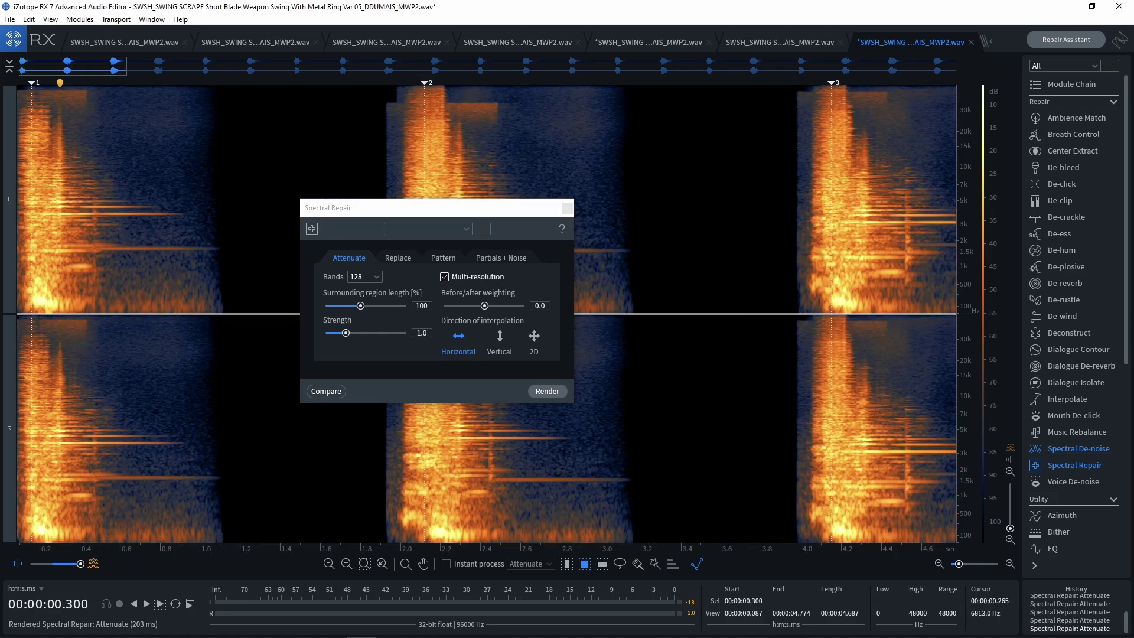
{"action": "key", "text": "space"}
{"action": "key", "text": "space"}
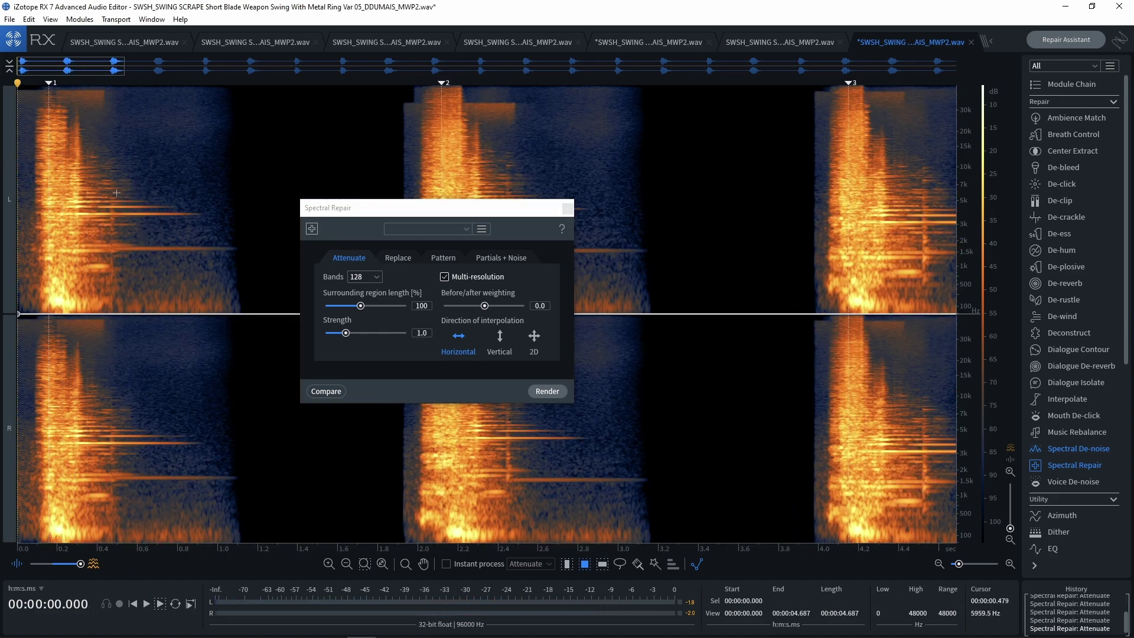
{"action": "key", "text": "space"}
{"action": "key", "text": "space"}
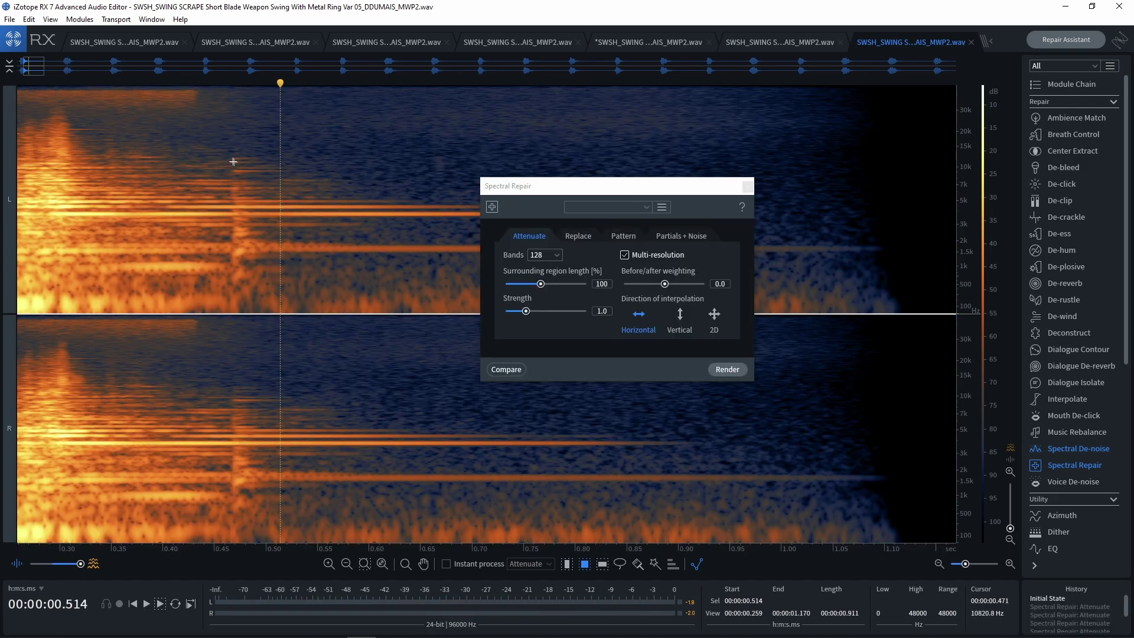
Render repairs on the click at 0.466–0.489 s, then on its 2.3–7.1 kHz core
{"action": "left_click_drag", "start_coordinate": [230, 155], "coordinate": [254, 280]}
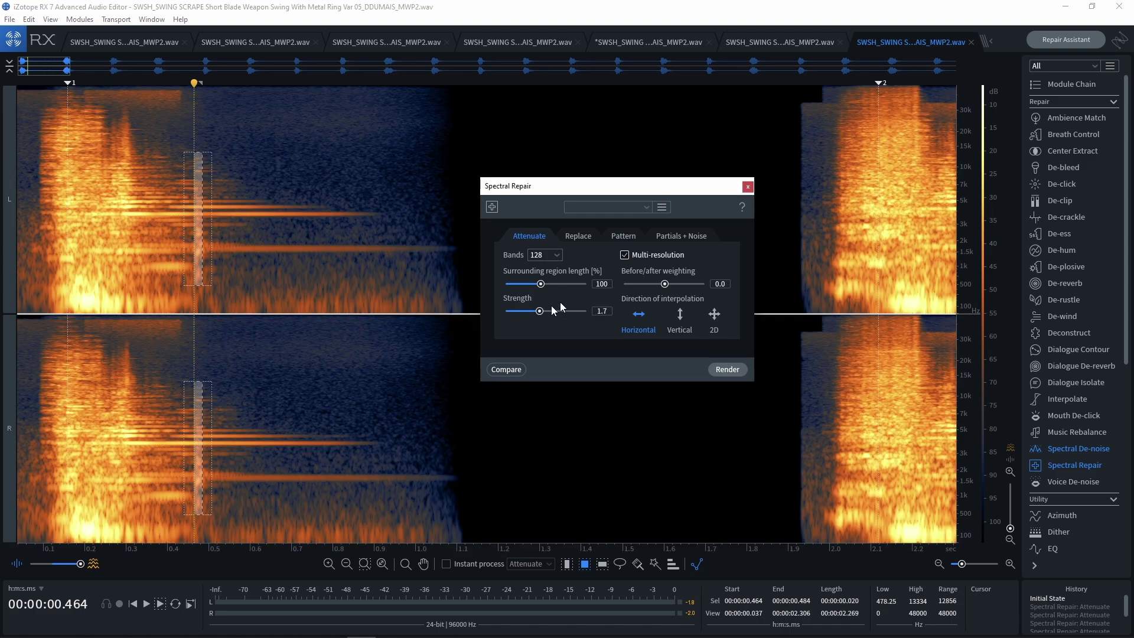
{"action": "left_click", "coordinate": [727, 370]}
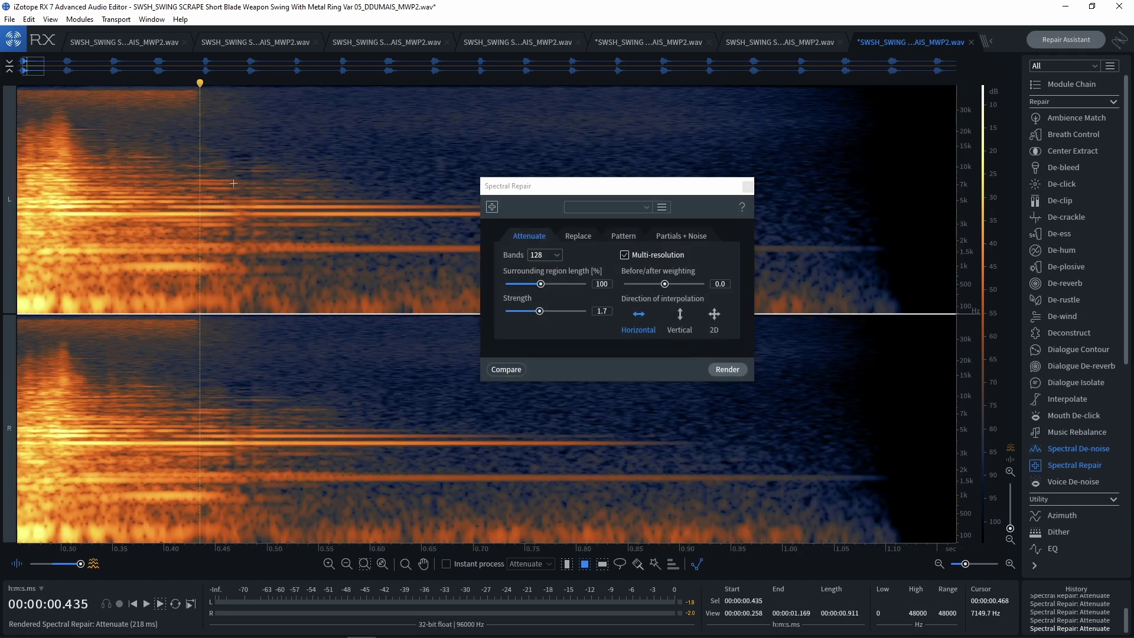
{"action": "left_click_drag", "start_coordinate": [234, 184], "coordinate": [243, 235]}
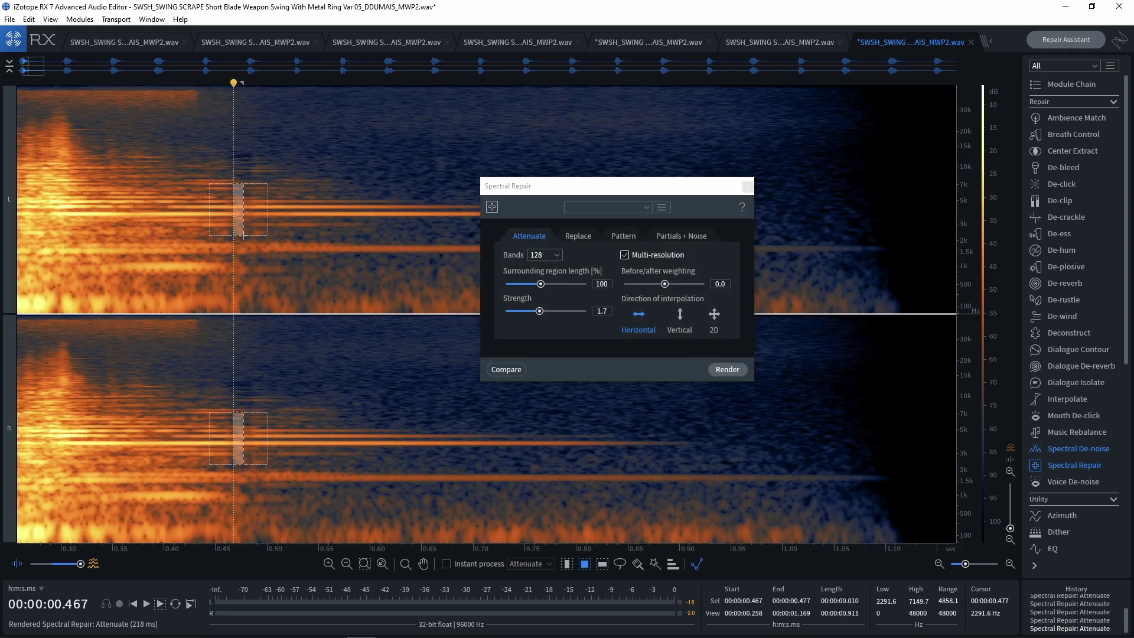
{"action": "left_click", "coordinate": [728, 369]}
Play the file from the beginning to check, then undo back to the unprocessed original
{"action": "scroll", "coordinate": [143, 158], "scroll_direction": "down", "scroll_amount": 5}
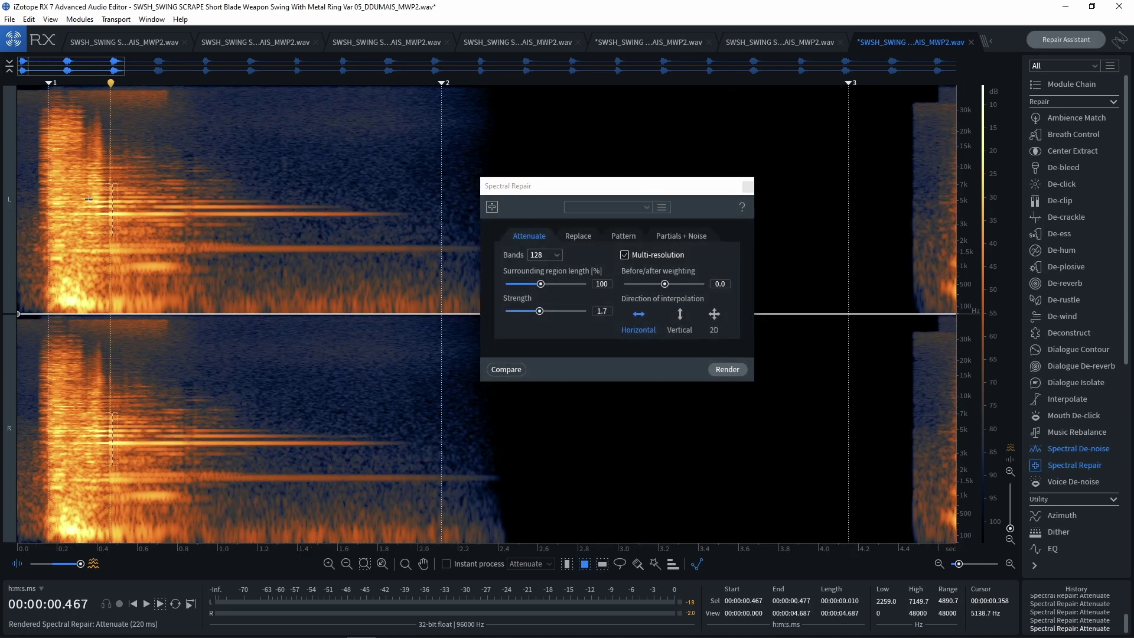
{"action": "left_click", "coordinate": [29, 164]}
{"action": "key", "text": "space"}
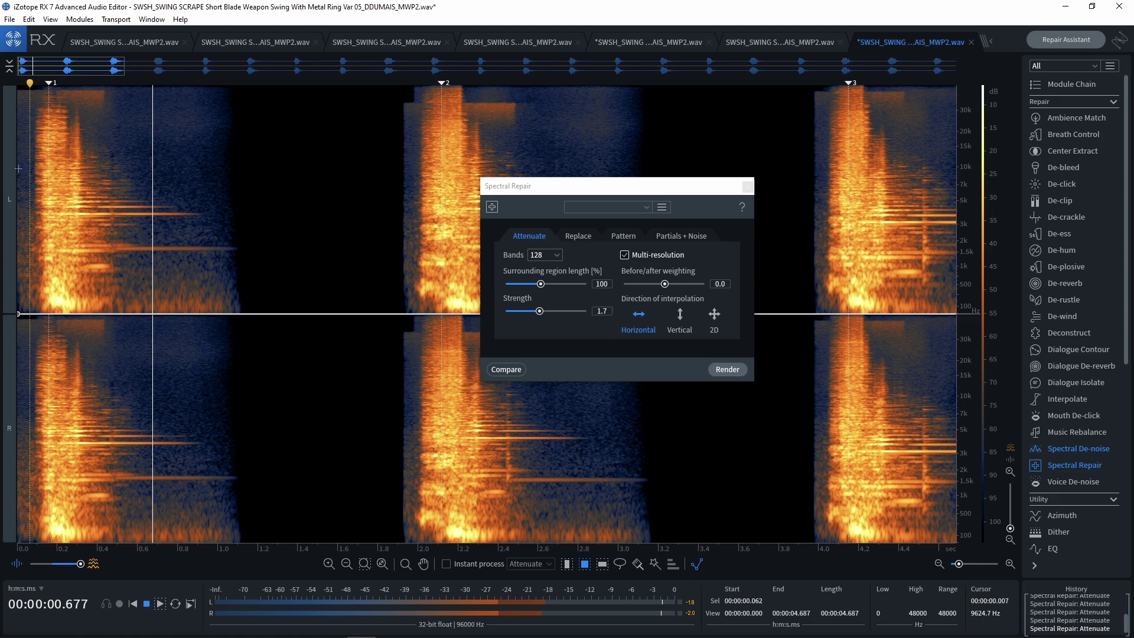
{"action": "key", "text": "space"}
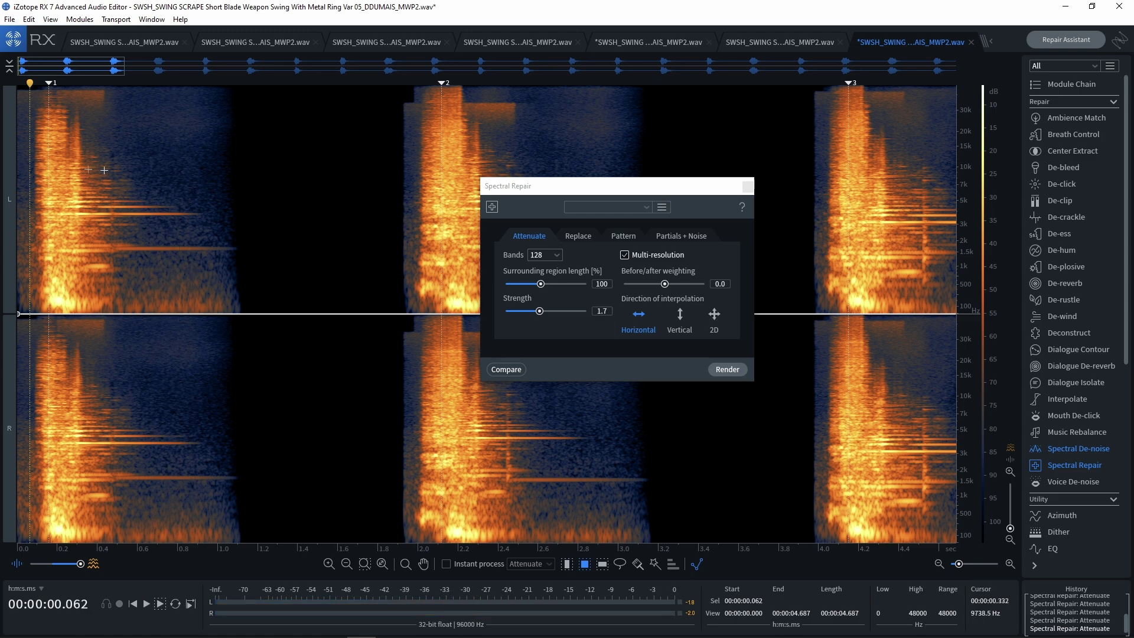
{"action": "left_click", "coordinate": [28, 178]}
{"action": "key", "text": "space"}
{"action": "key", "text": "space"}
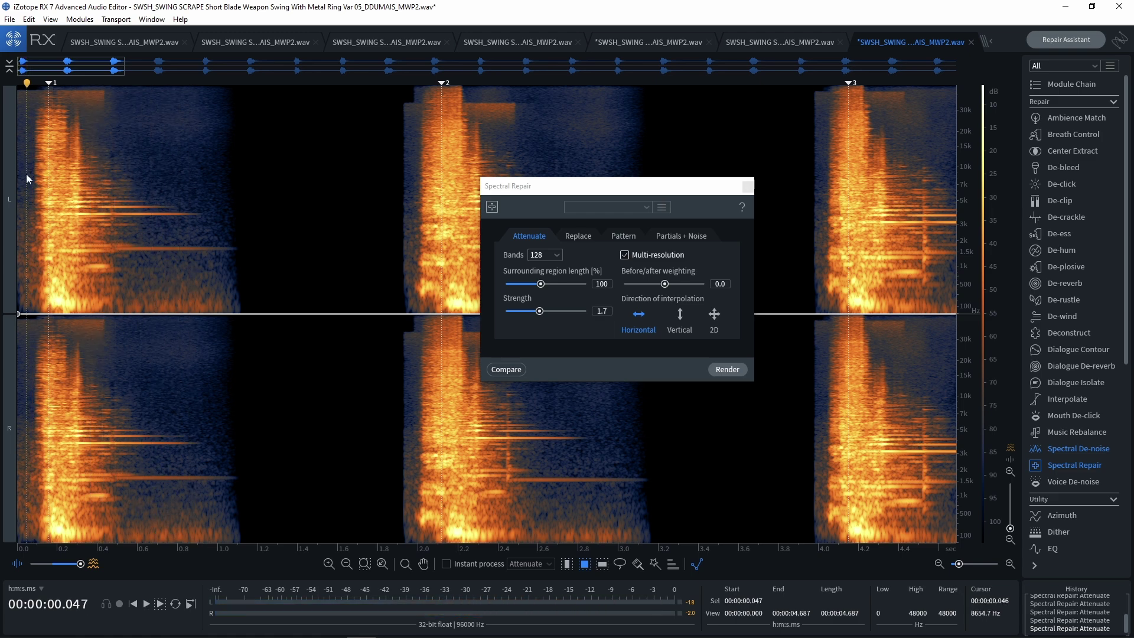
{"action": "key", "text": "ctrl+z"}
{"action": "key", "text": "ctrl+z"}
{"action": "key", "text": "ctrl+z"}
{"action": "key", "text": "ctrl+z"}
{"action": "key", "text": "ctrl+z"}
{"action": "key", "text": "ctrl+z"}
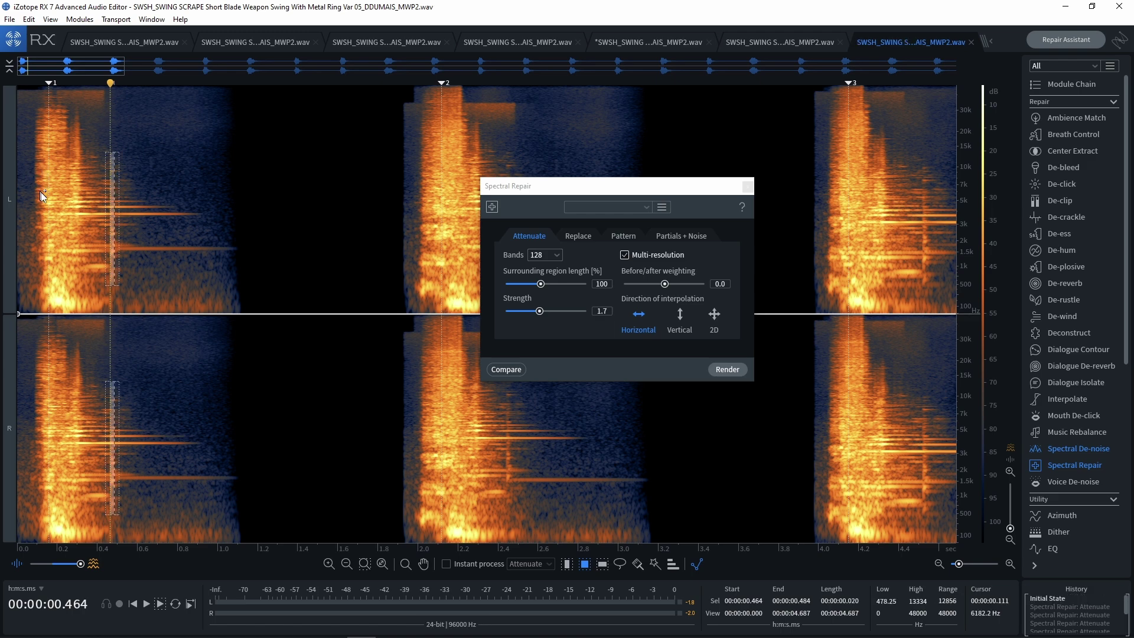
Render the click repair at 128 bands, then again at 512 bands
{"action": "scroll", "coordinate": [73, 198], "scroll_direction": "up", "scroll_amount": 4}
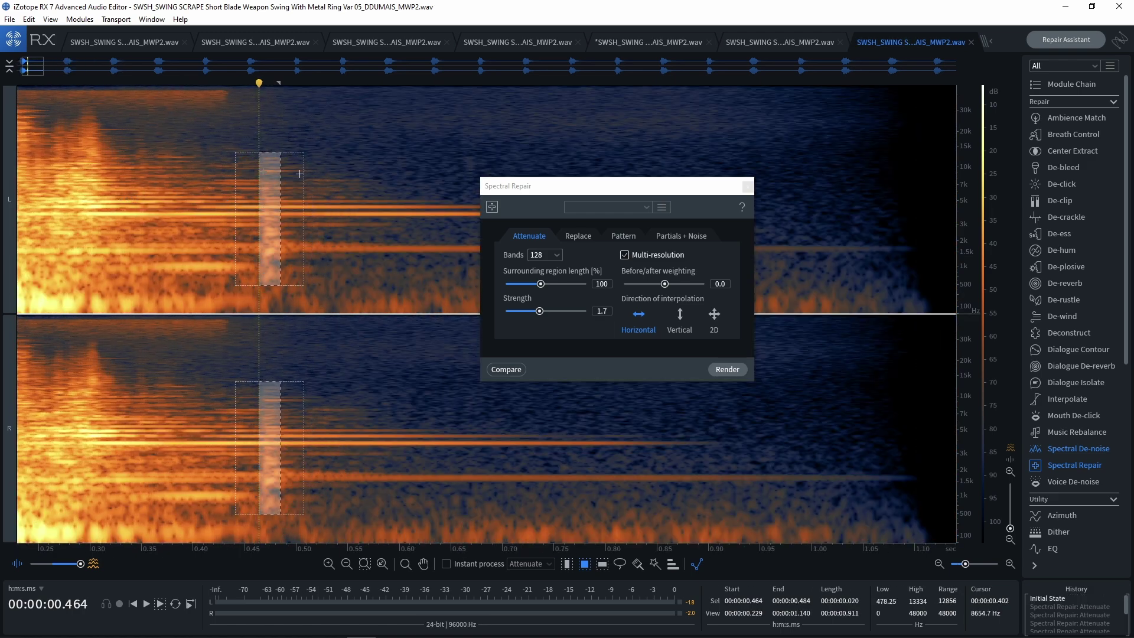
{"action": "left_click", "coordinate": [541, 313]}
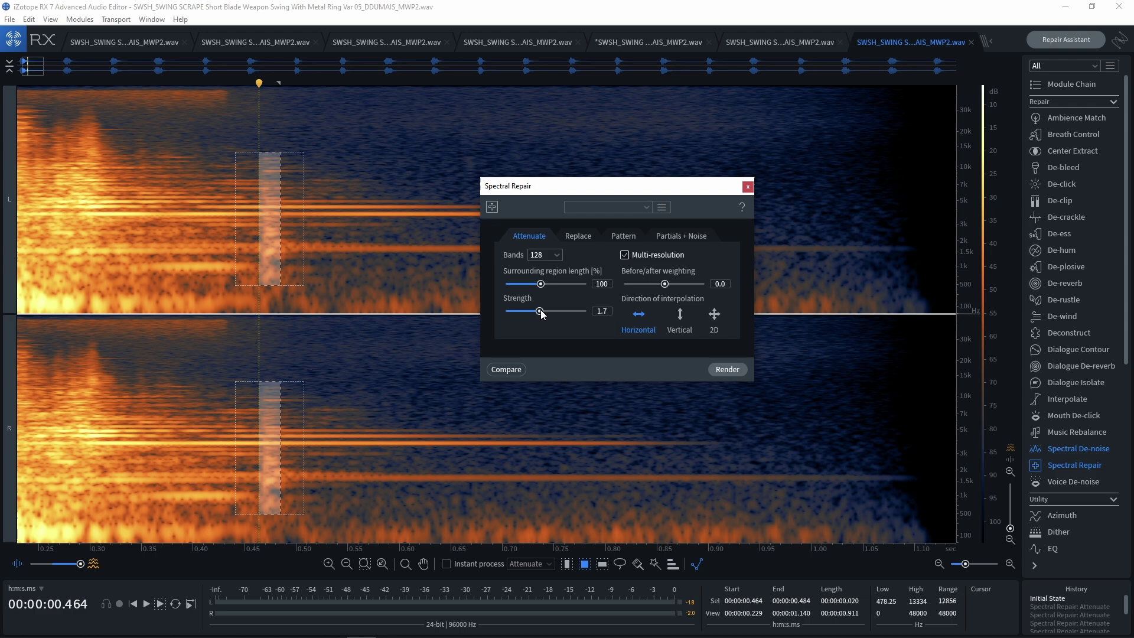
{"action": "left_click", "coordinate": [542, 255]}
{"action": "left_click", "coordinate": [542, 262]}
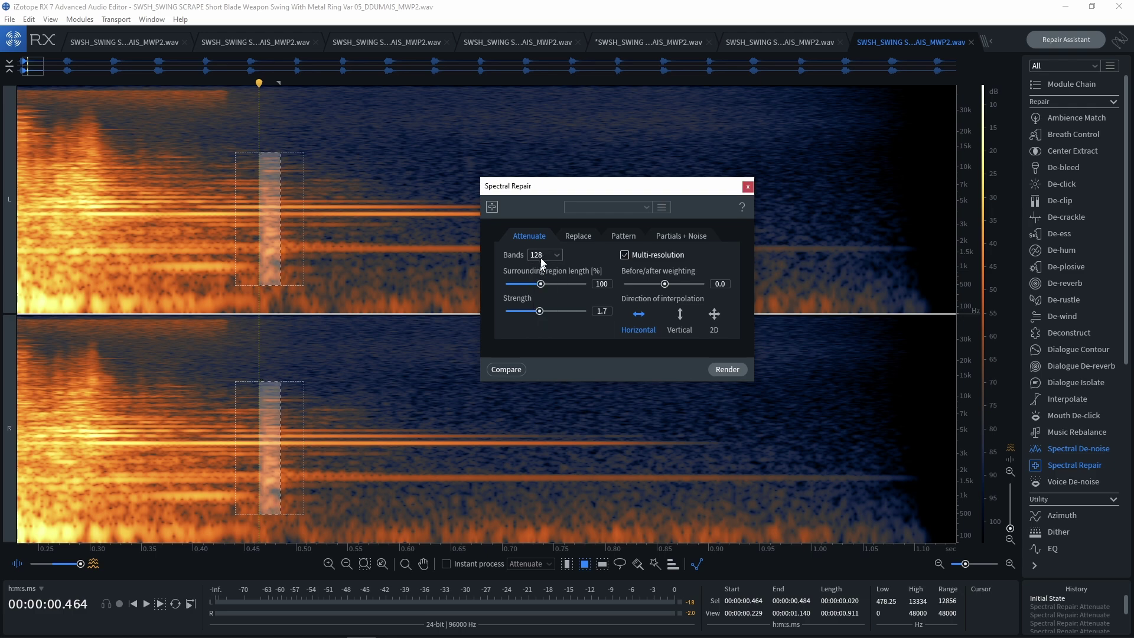
{"action": "left_click", "coordinate": [727, 369]}
{"action": "left_click", "coordinate": [558, 257]}
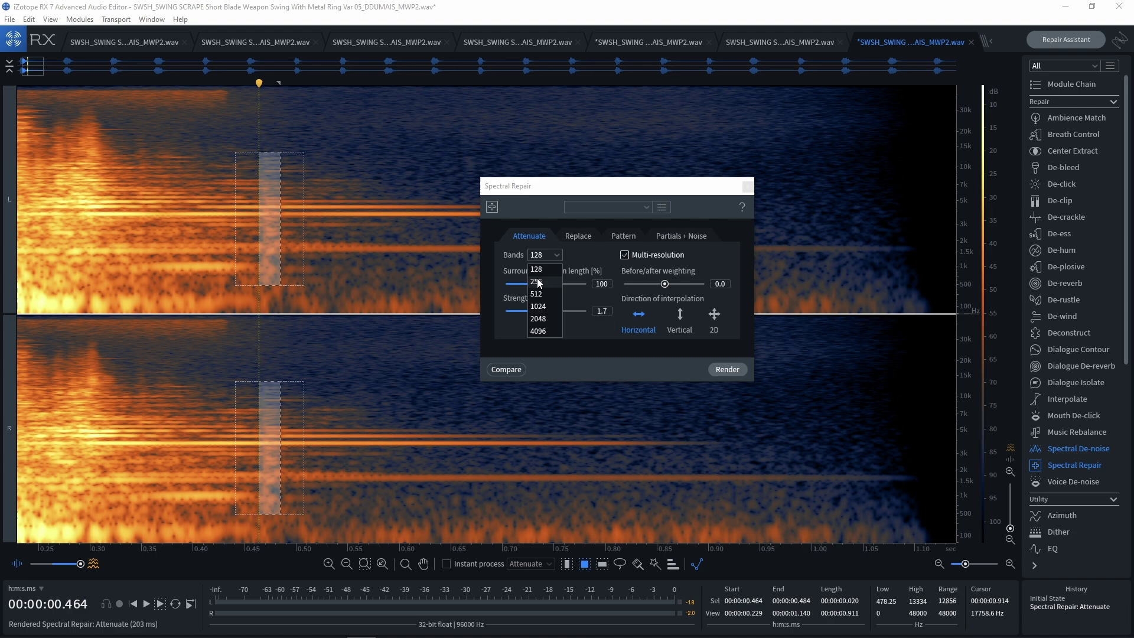
{"action": "left_click", "coordinate": [539, 298]}
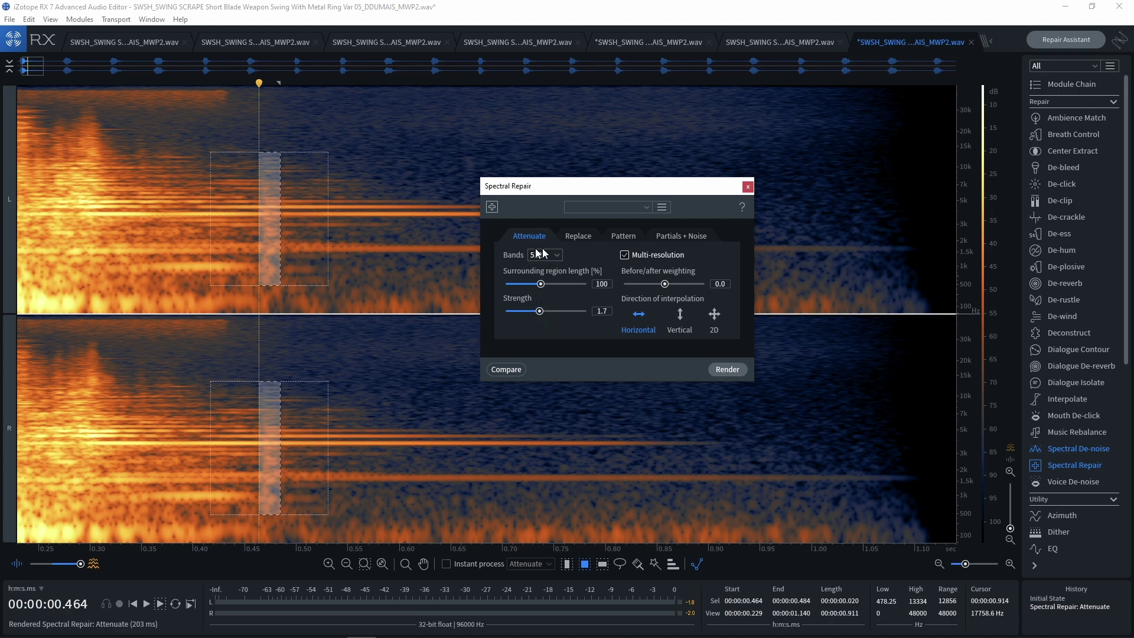
{"action": "left_click", "coordinate": [730, 371]}
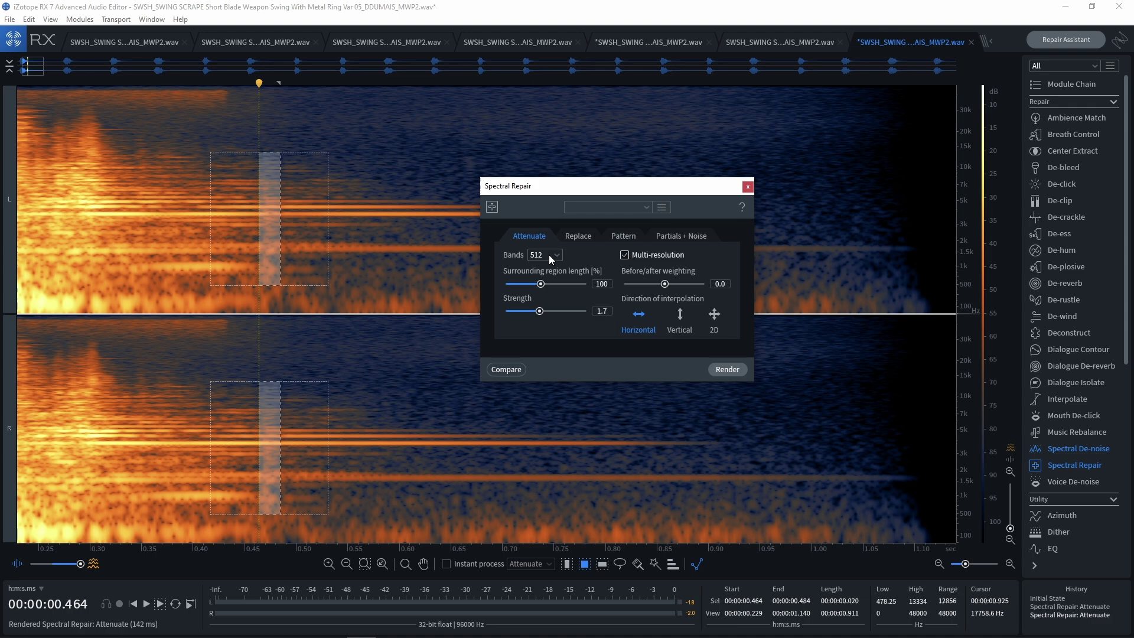
Render further passes at 1024, 2048 (twice) and 4096 bands, then inspect the result
{"action": "left_click", "coordinate": [555, 256]}
{"action": "left_click", "coordinate": [542, 307]}
{"action": "left_click", "coordinate": [731, 371]}
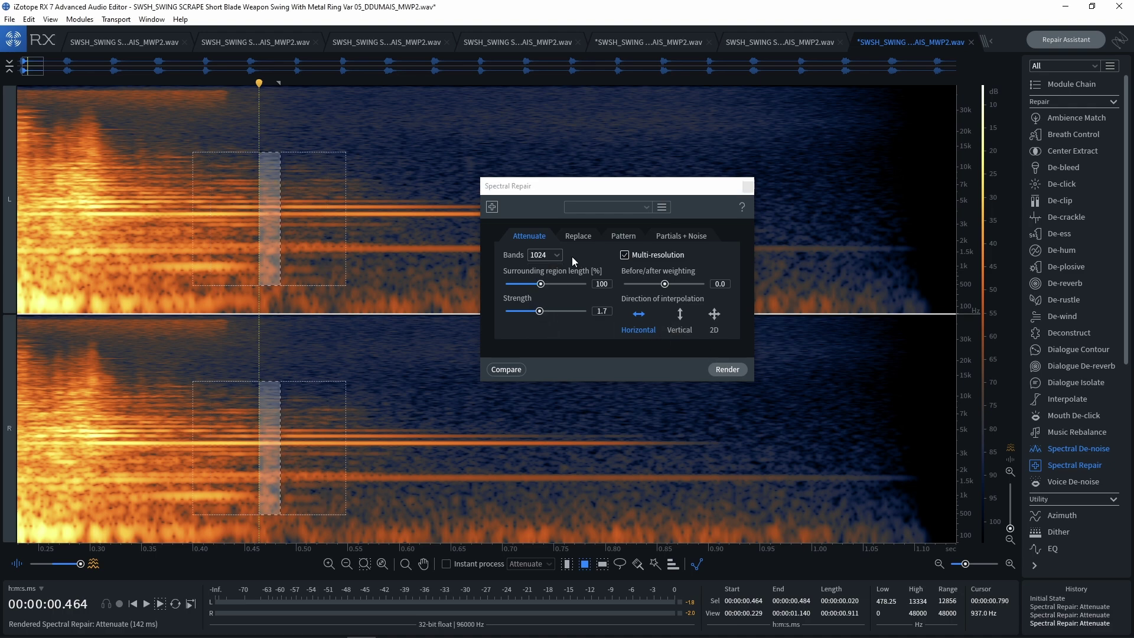
{"action": "left_click", "coordinate": [556, 255]}
{"action": "left_click", "coordinate": [541, 320]}
{"action": "left_click", "coordinate": [723, 371]}
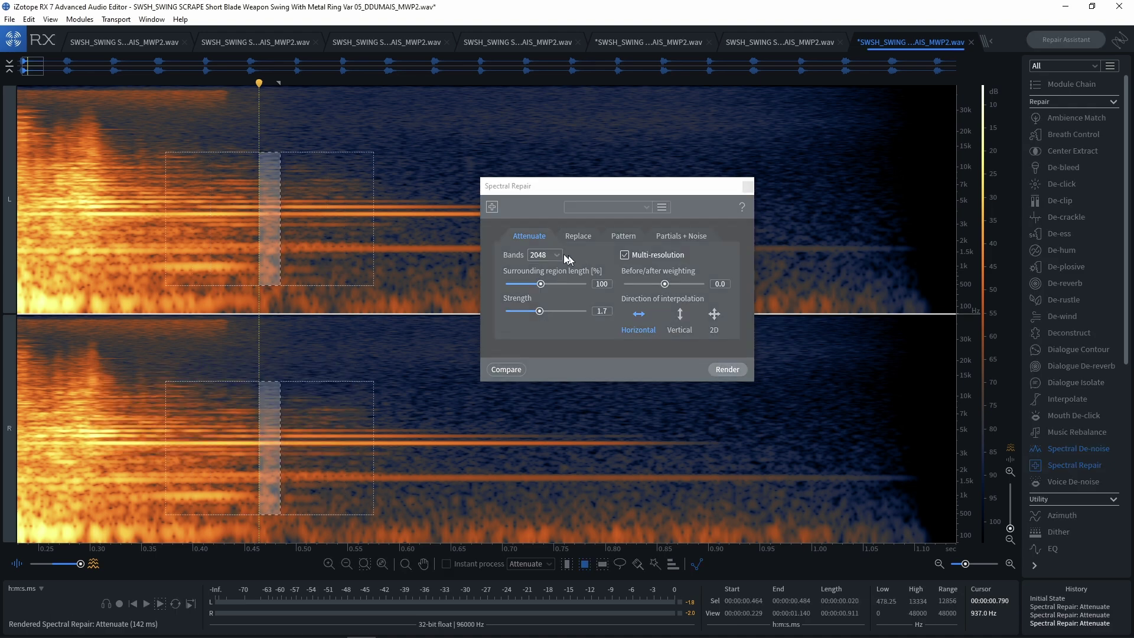
{"action": "left_click", "coordinate": [554, 256]}
{"action": "left_click", "coordinate": [735, 372]}
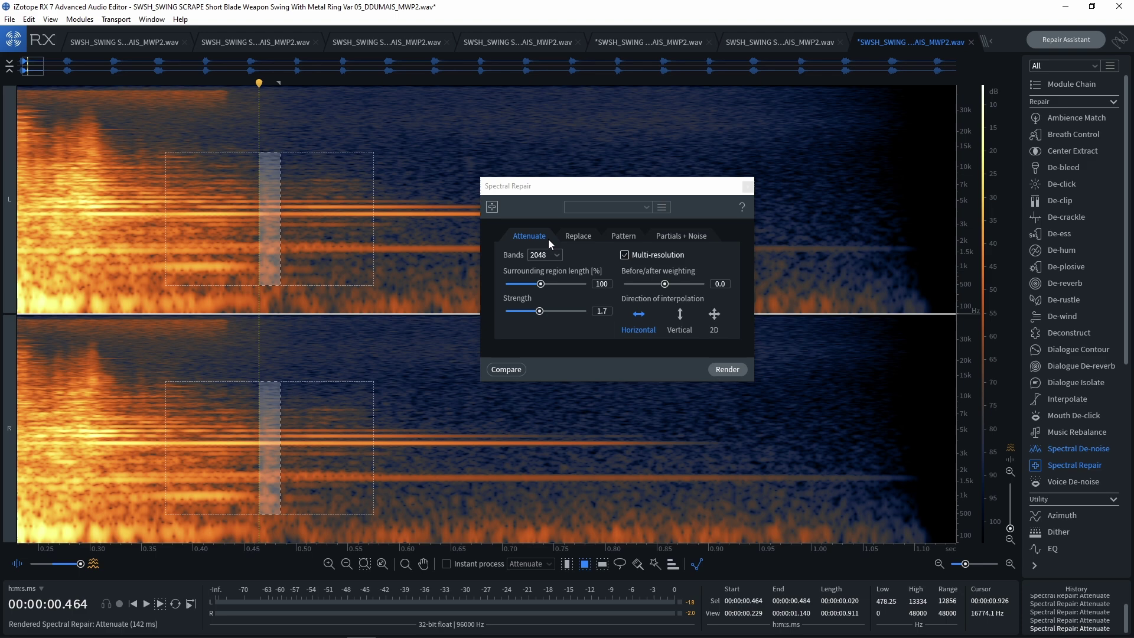
{"action": "left_click", "coordinate": [555, 255]}
{"action": "left_click", "coordinate": [544, 334]}
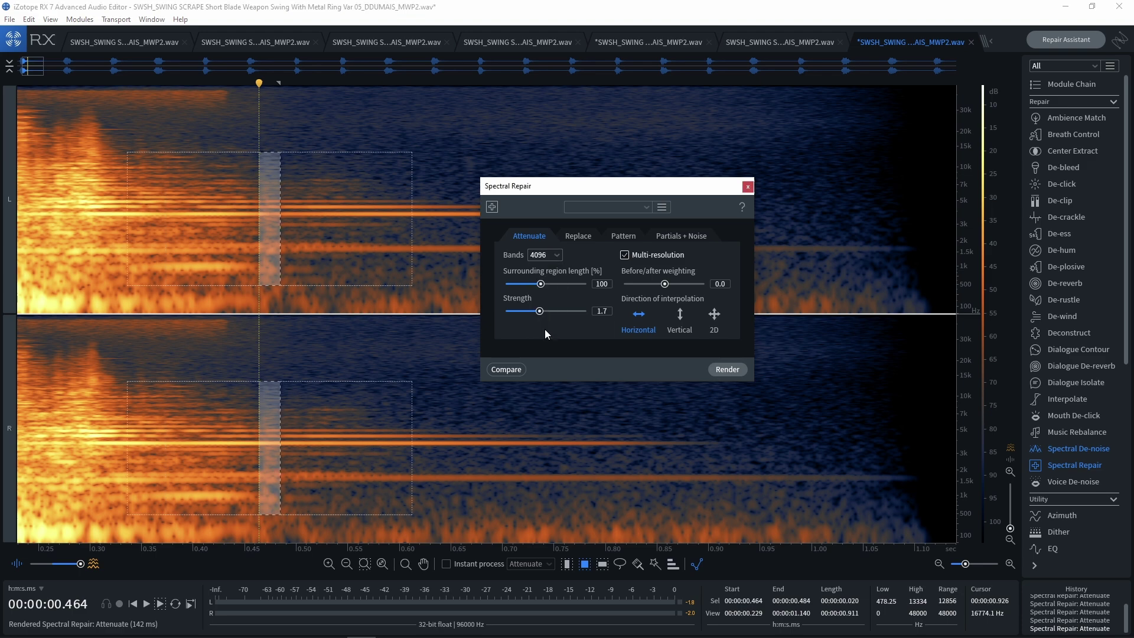
{"action": "left_click", "coordinate": [737, 374]}
{"action": "left_click", "coordinate": [216, 227]}
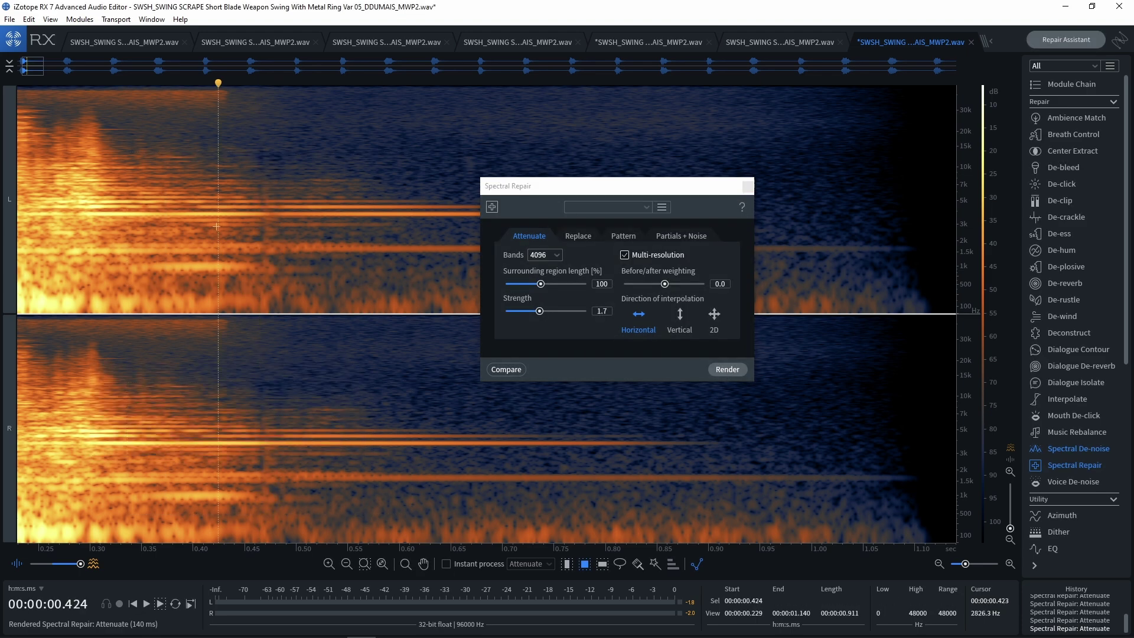
Play Var 05 from the start, then render a repair over the 0.47 s click at 2–8 kHz
{"action": "scroll", "coordinate": [253, 211], "scroll_direction": "down", "scroll_amount": 3}
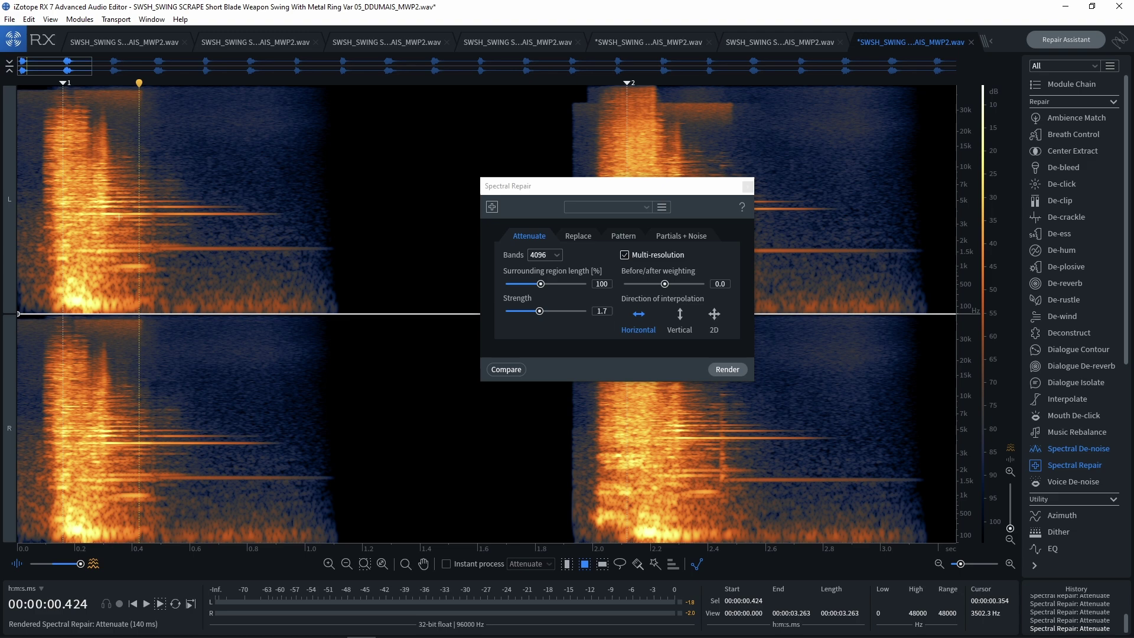
{"action": "scroll", "coordinate": [119, 217], "scroll_direction": "down", "scroll_amount": 2}
{"action": "left_click", "coordinate": [24, 176]}
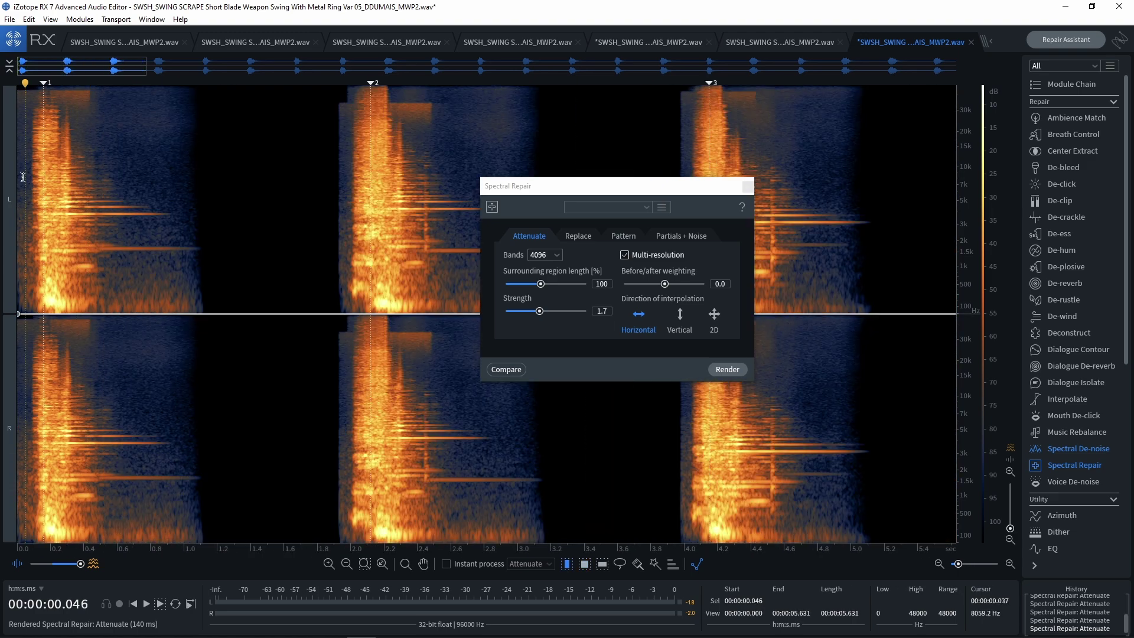
{"action": "left_click", "coordinate": [22, 177]}
{"action": "key", "text": "space"}
{"action": "key", "text": "space"}
{"action": "key", "text": "space"}
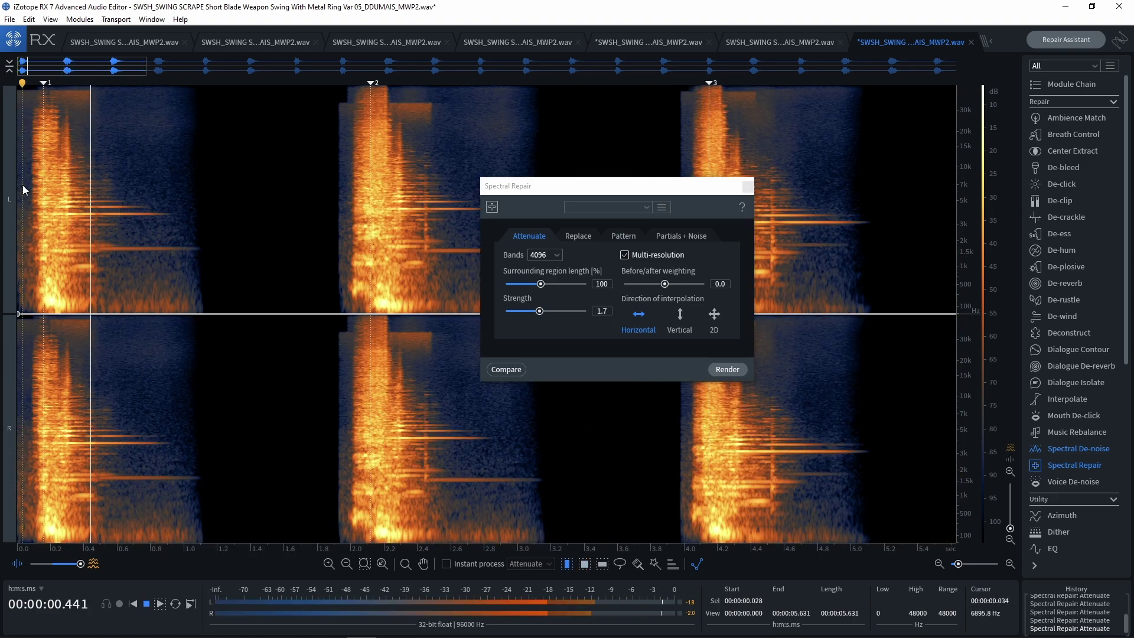
{"action": "scroll", "coordinate": [24, 189], "scroll_direction": "up", "scroll_amount": 4}
{"action": "left_click_drag", "start_coordinate": [240, 178], "coordinate": [248, 237]}
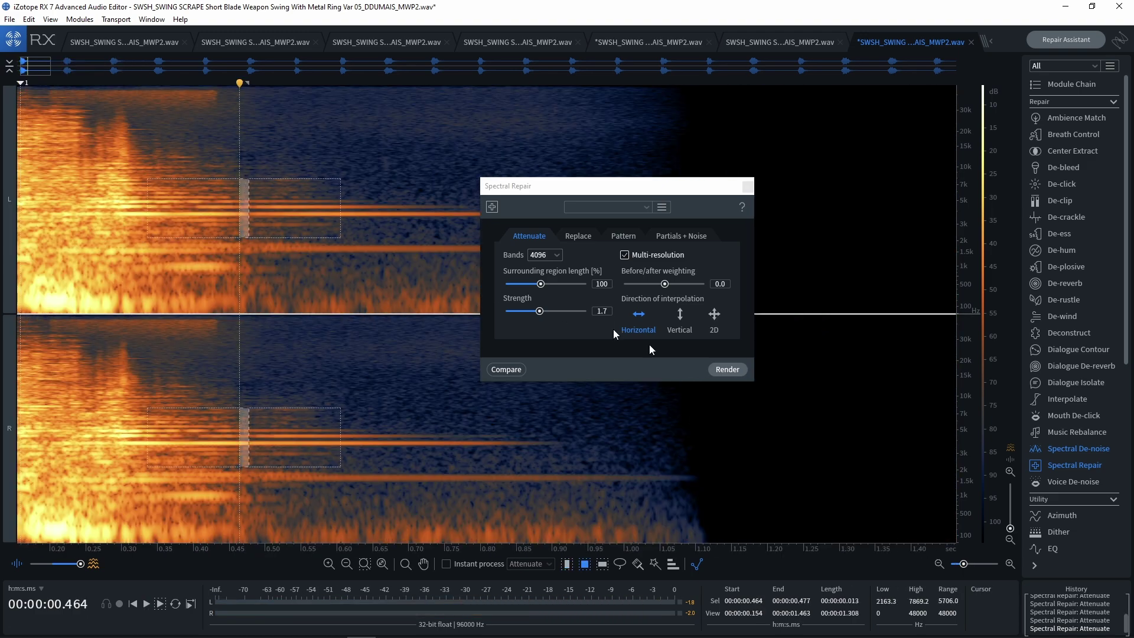
{"action": "left_click", "coordinate": [727, 369]}
Render another repair on a narrower slice of the thin click streak at 0.47 s
{"action": "scroll", "coordinate": [248, 235], "scroll_direction": "up", "scroll_amount": 3}
{"action": "left_click", "coordinate": [240, 203]}
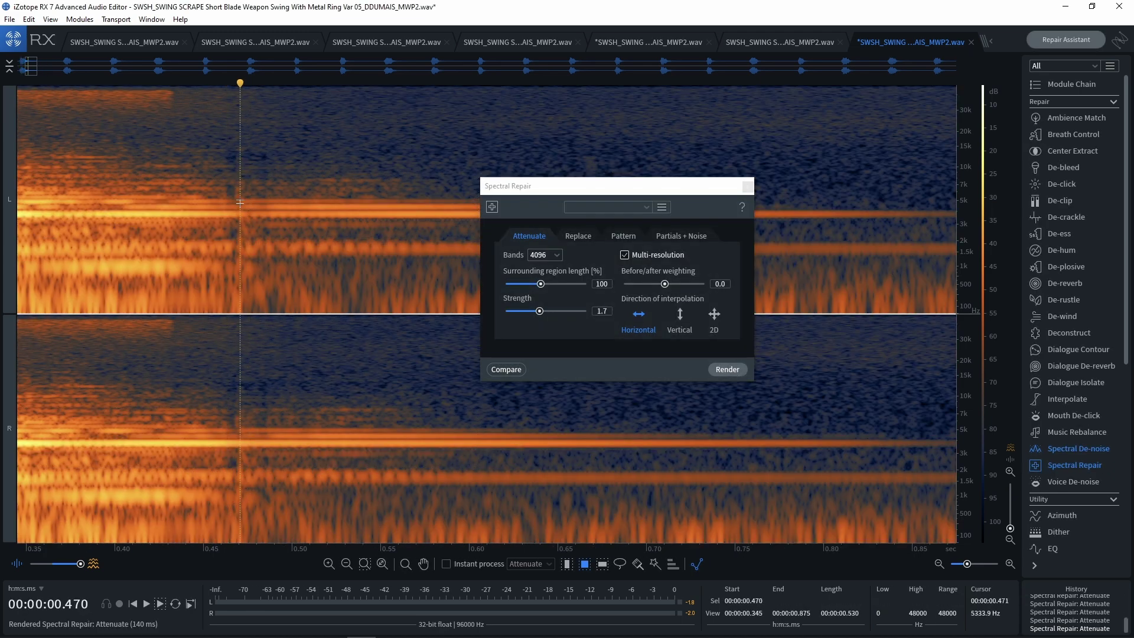
{"action": "left_click_drag", "start_coordinate": [241, 160], "coordinate": [243, 255]}
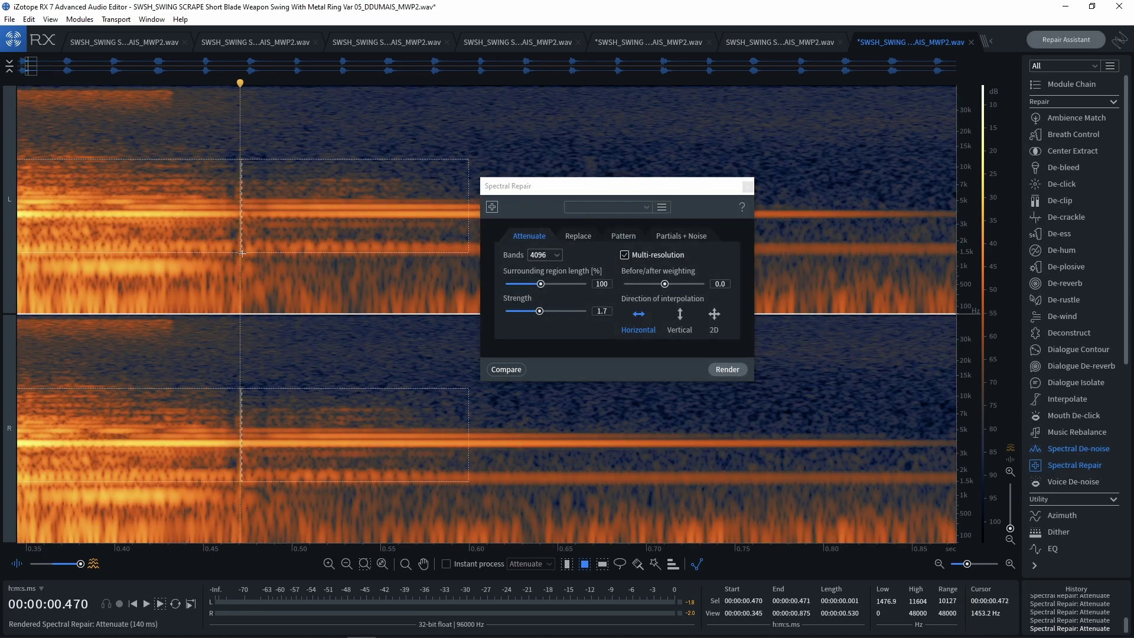
{"action": "left_click", "coordinate": [727, 369]}
Clear the selection and play the repaired file from the beginning to check the click
{"action": "left_click", "coordinate": [203, 181]}
{"action": "scroll", "coordinate": [210, 180], "scroll_direction": "down", "scroll_amount": 5}
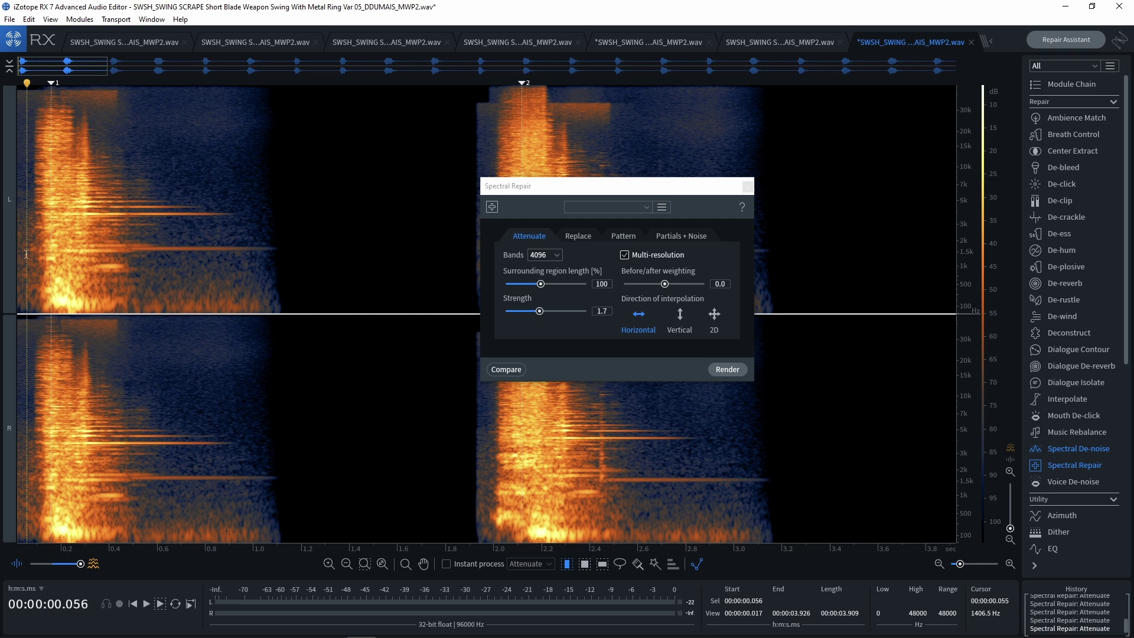
{"action": "left_click", "coordinate": [26, 253]}
{"action": "key", "text": "space"}
{"action": "key", "text": "space"}
{"action": "left_click", "coordinate": [19, 235]}
{"action": "key", "text": "space"}
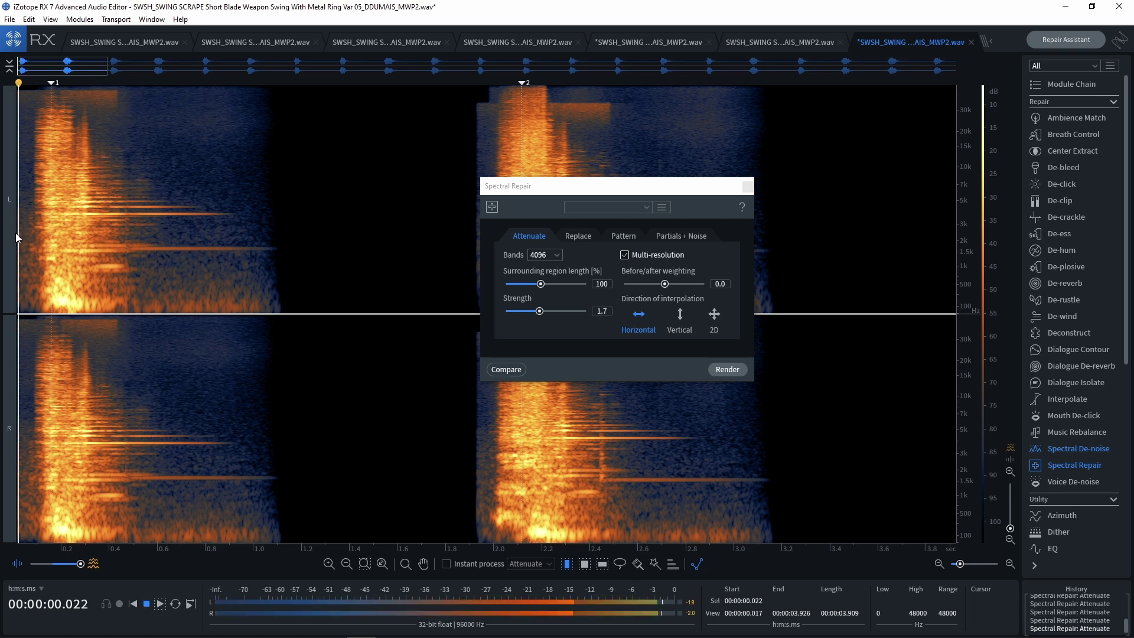
{"action": "key", "text": "space"}
{"action": "key", "text": "space"}
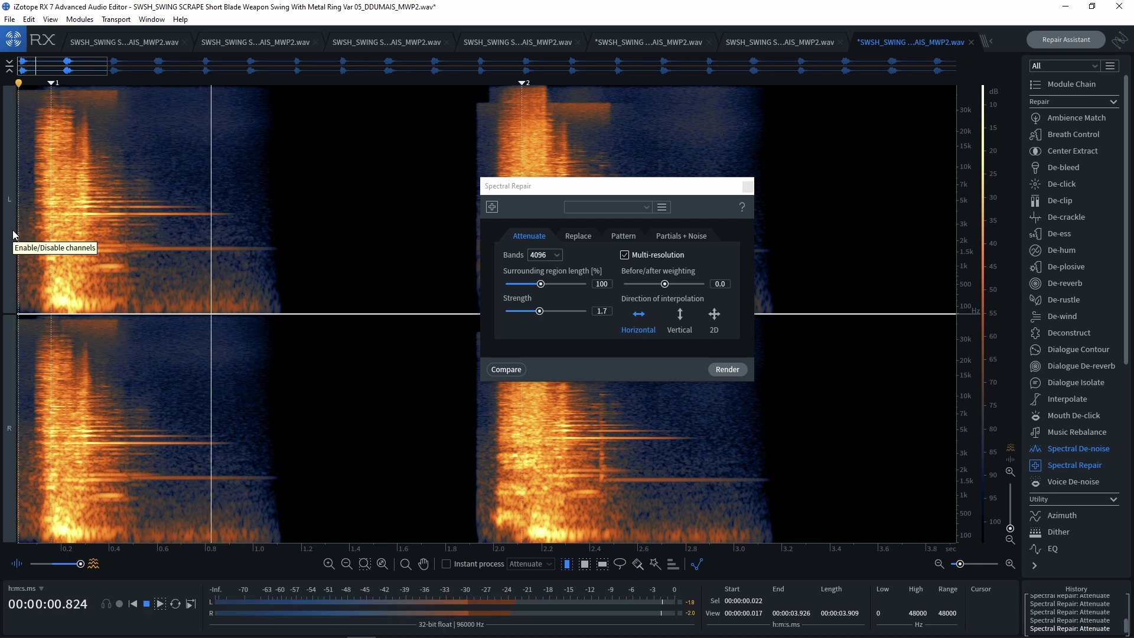
{"action": "key", "text": "space"}
{"action": "key", "text": "space"}
{"action": "key", "text": "space"}
{"action": "key", "text": "space"}
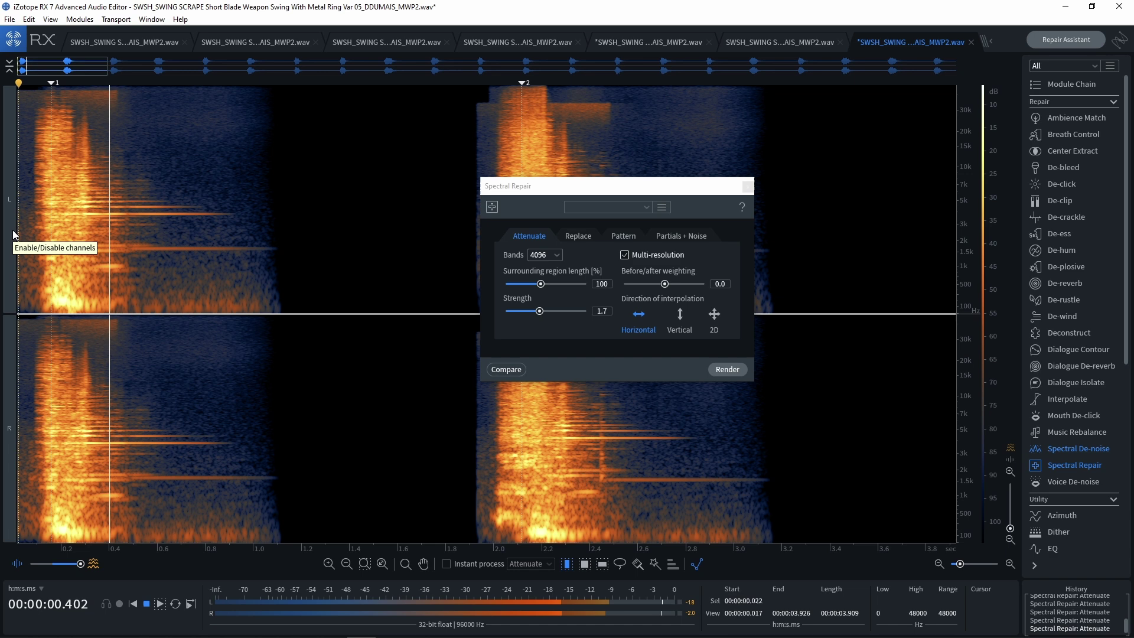
{"action": "key", "text": "space"}
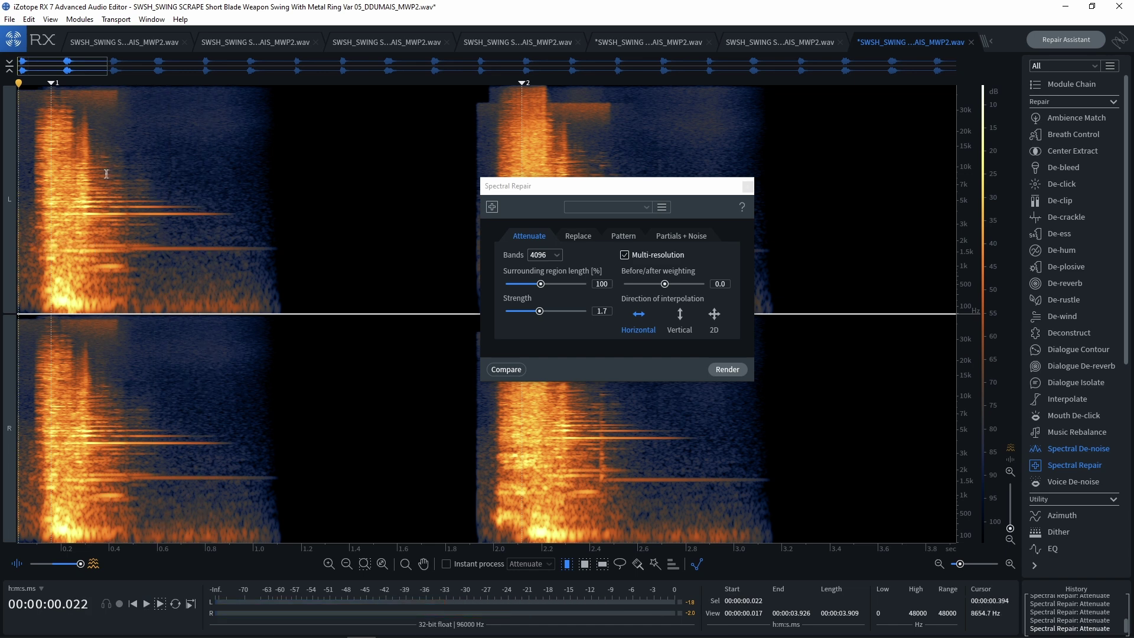
{"action": "left_click", "coordinate": [26, 162]}
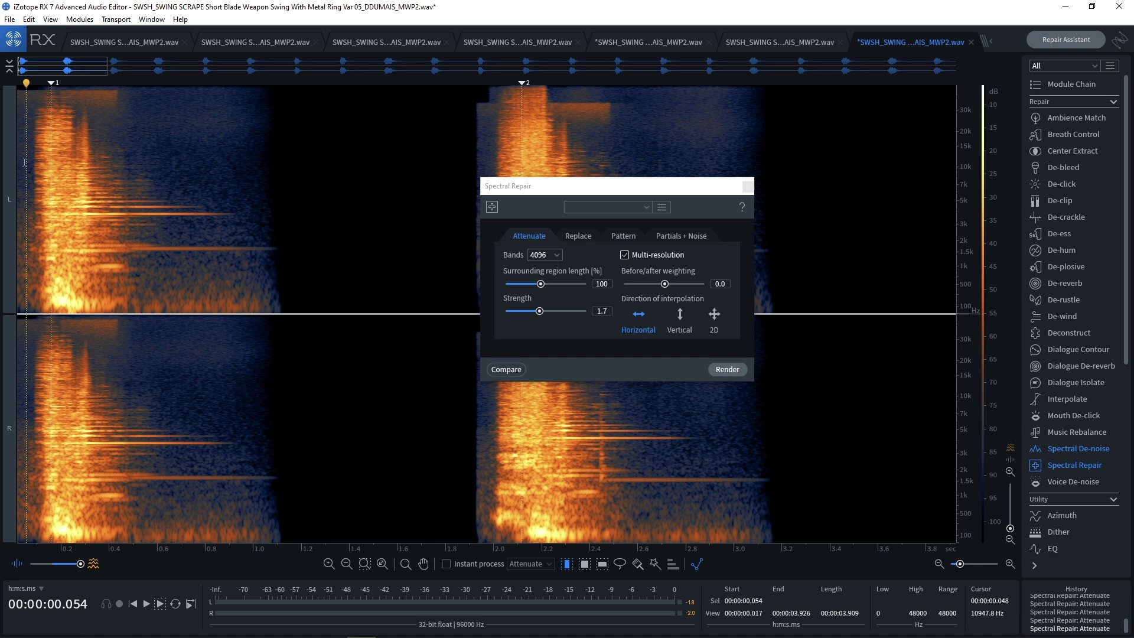
{"action": "key", "text": "space"}
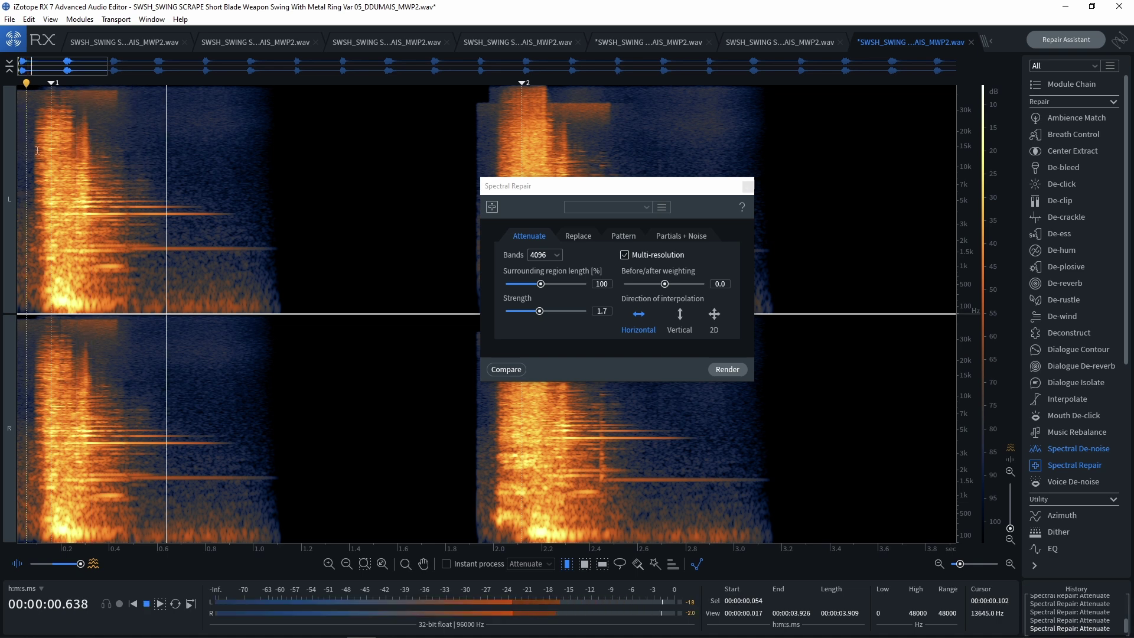
{"action": "scroll", "coordinate": [1096, 618], "scroll_direction": "up", "scroll_amount": 5}
{"action": "left_click", "coordinate": [1052, 599]}
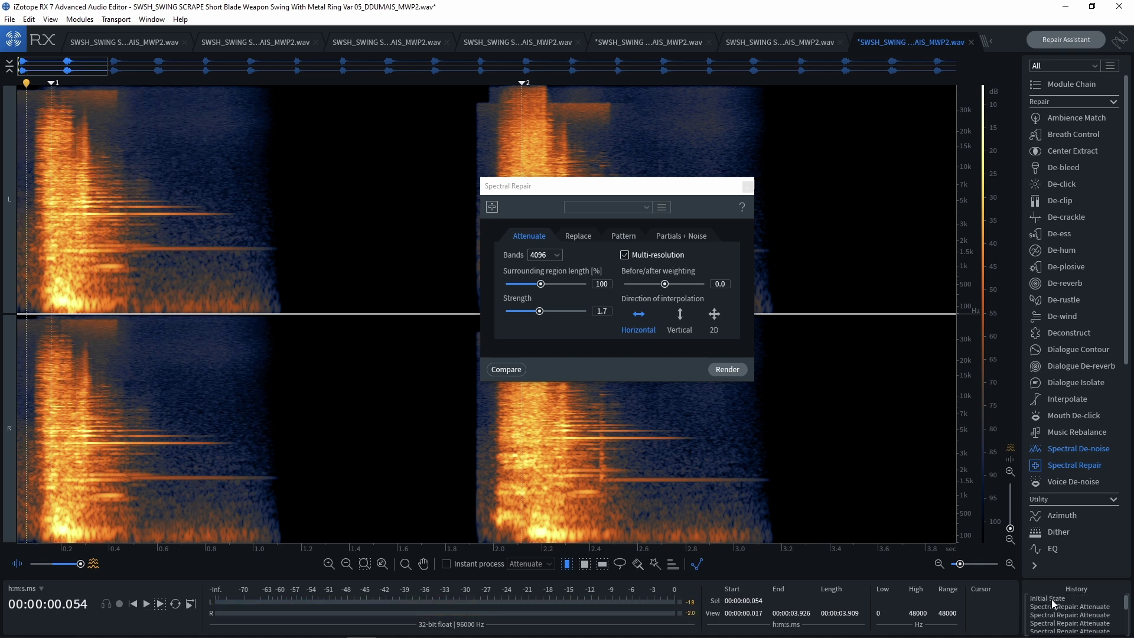
{"action": "left_click", "coordinate": [17, 185]}
{"action": "key", "text": "space"}
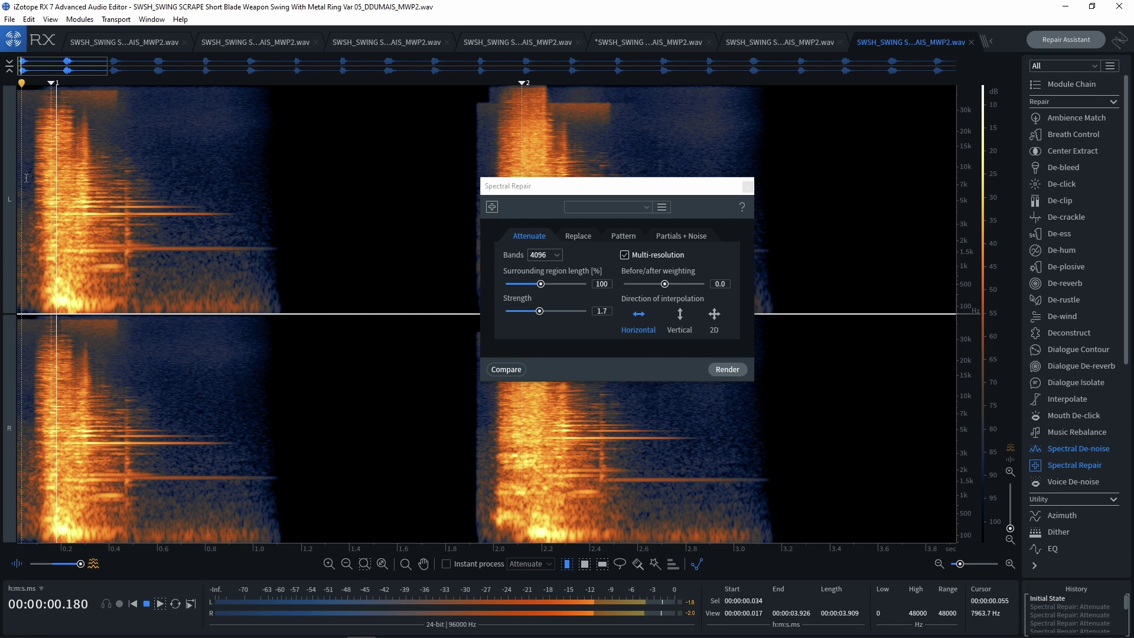
{"action": "key", "text": "space"}
{"action": "left_click_drag", "start_coordinate": [1127, 608], "coordinate": [1126, 635]}
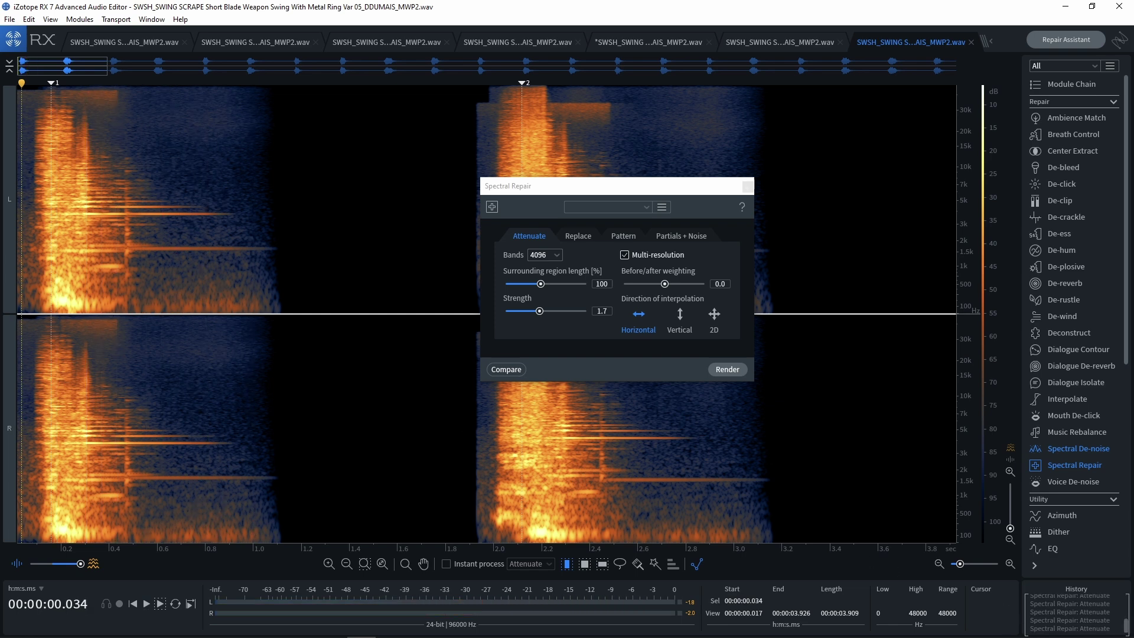
{"action": "left_click", "coordinate": [1107, 629]}
{"action": "left_click", "coordinate": [20, 180]}
{"action": "key", "text": "space"}
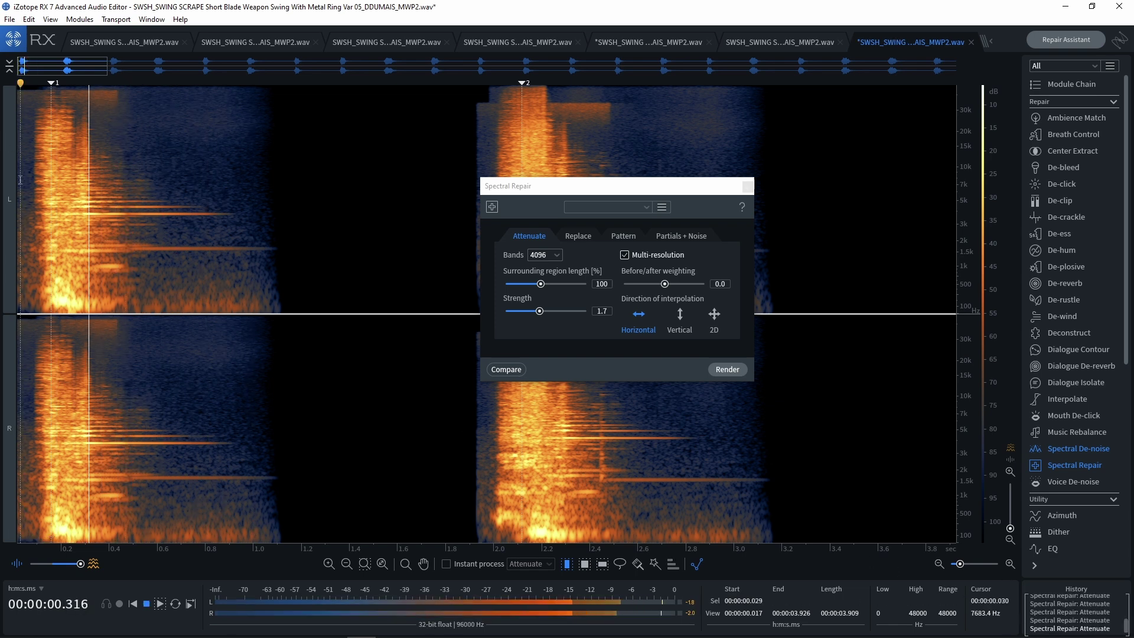